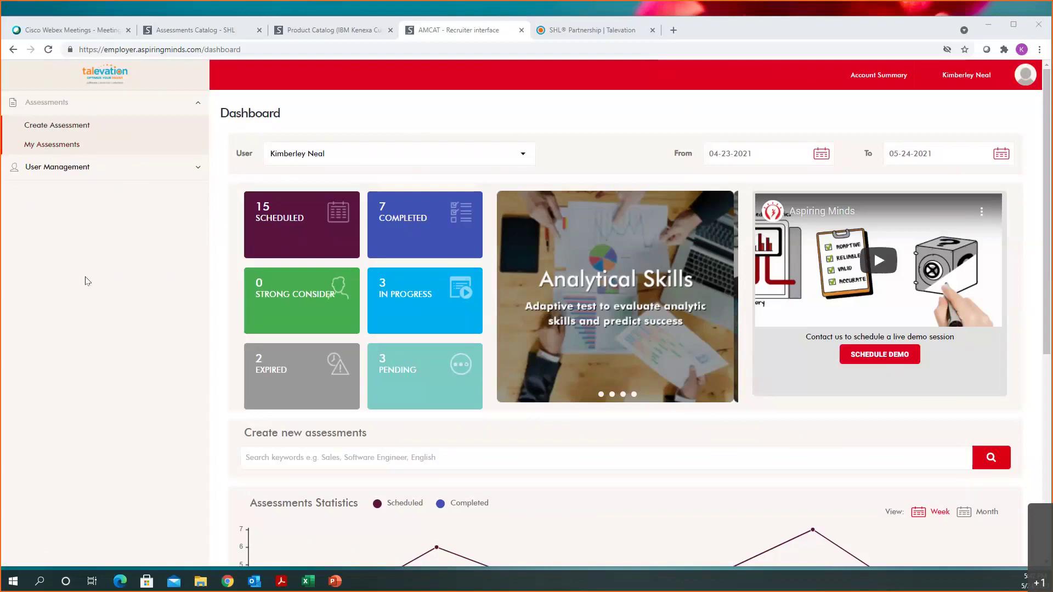
# Step: Look through the user management and assessment menus, available credits and account profile options
pyautogui.click(48, 171)
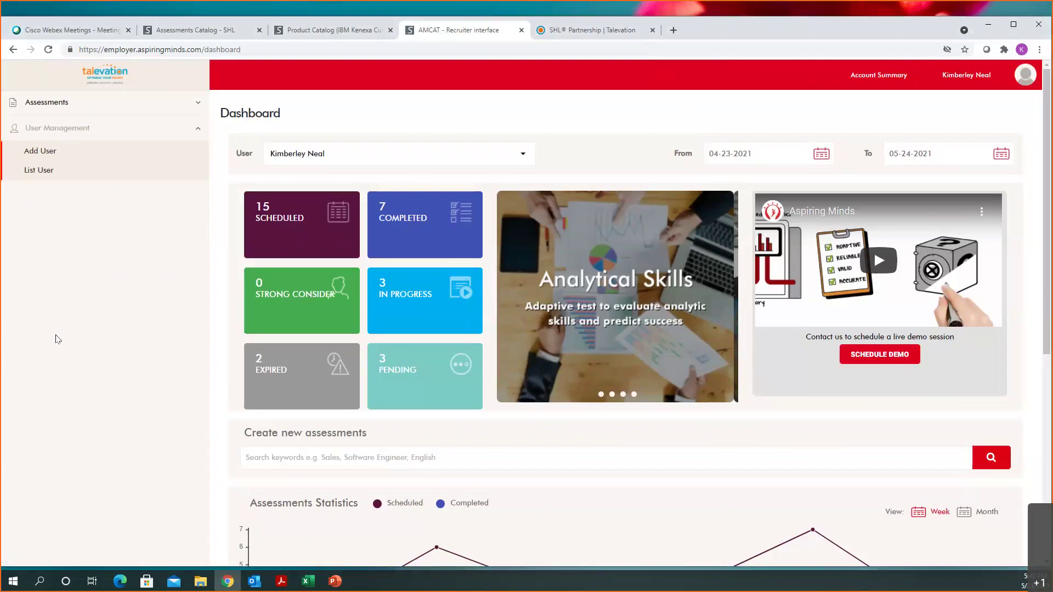
pyautogui.click(57, 109)
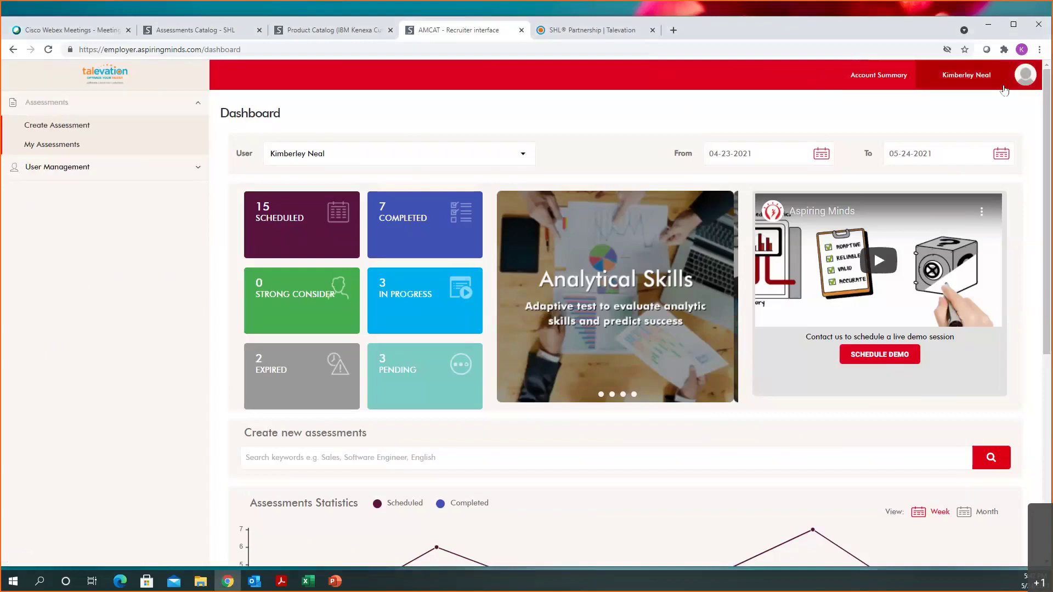
pyautogui.click(889, 81)
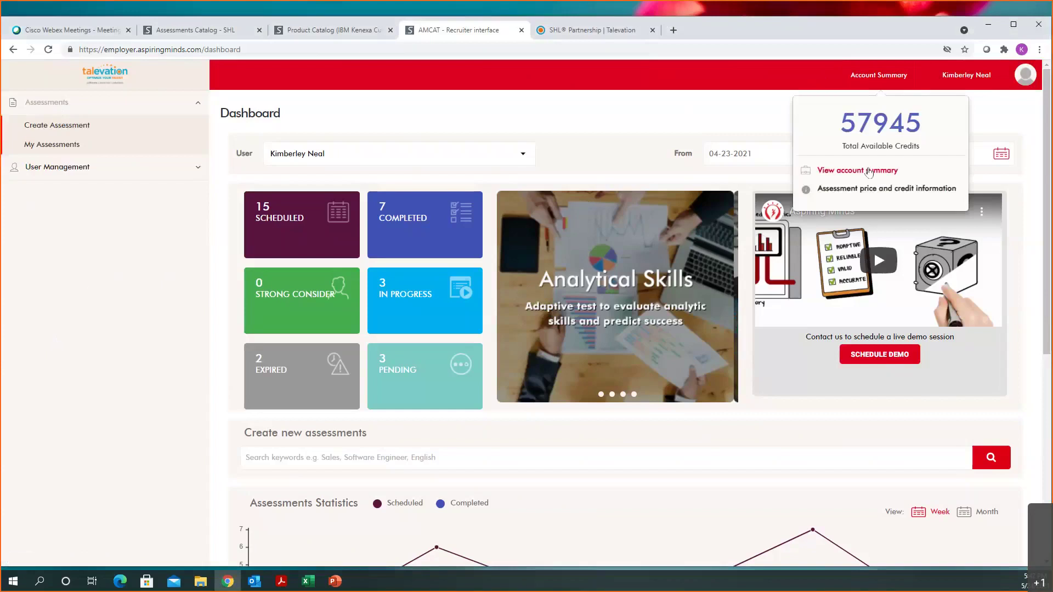
pyautogui.click(989, 101)
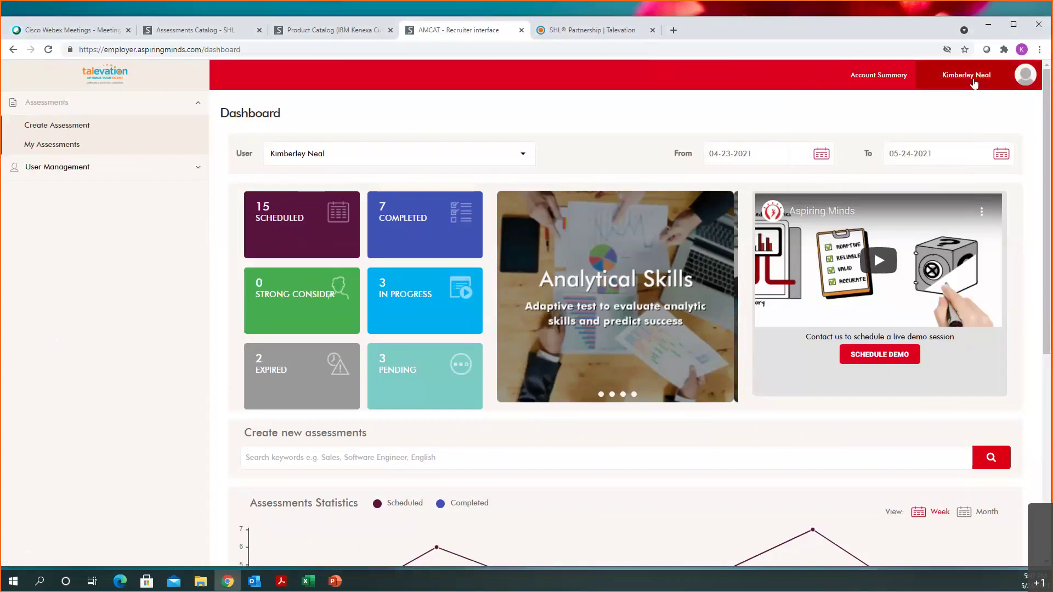
pyautogui.click(973, 78)
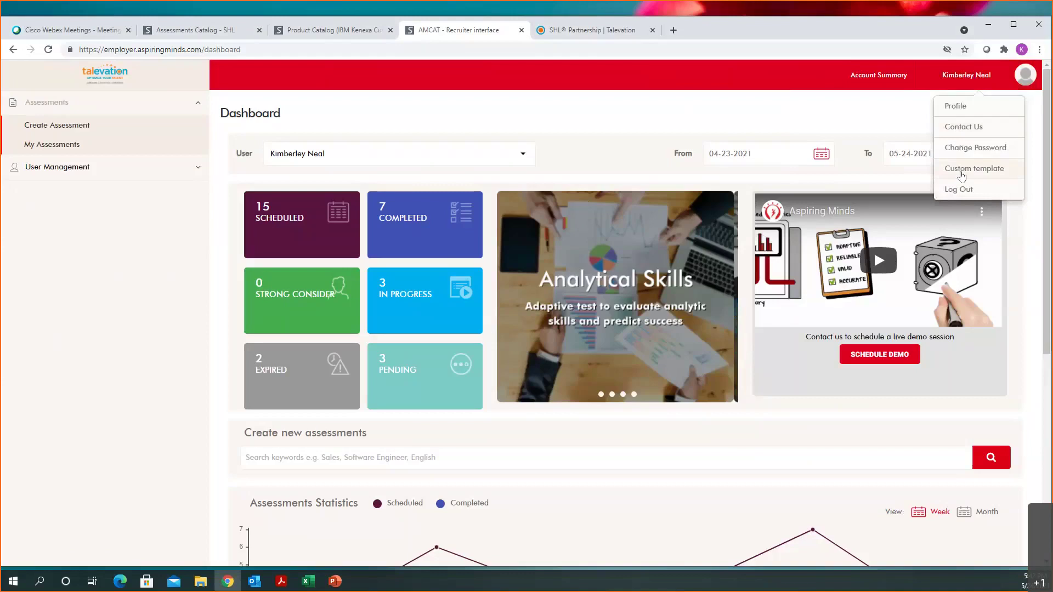
pyautogui.click(717, 120)
# Step: Scroll through the dashboard, then go to Create Assessment in the sidebar
pyautogui.scroll(-1, 601, 281)
pyautogui.scroll(-2, 601, 284)
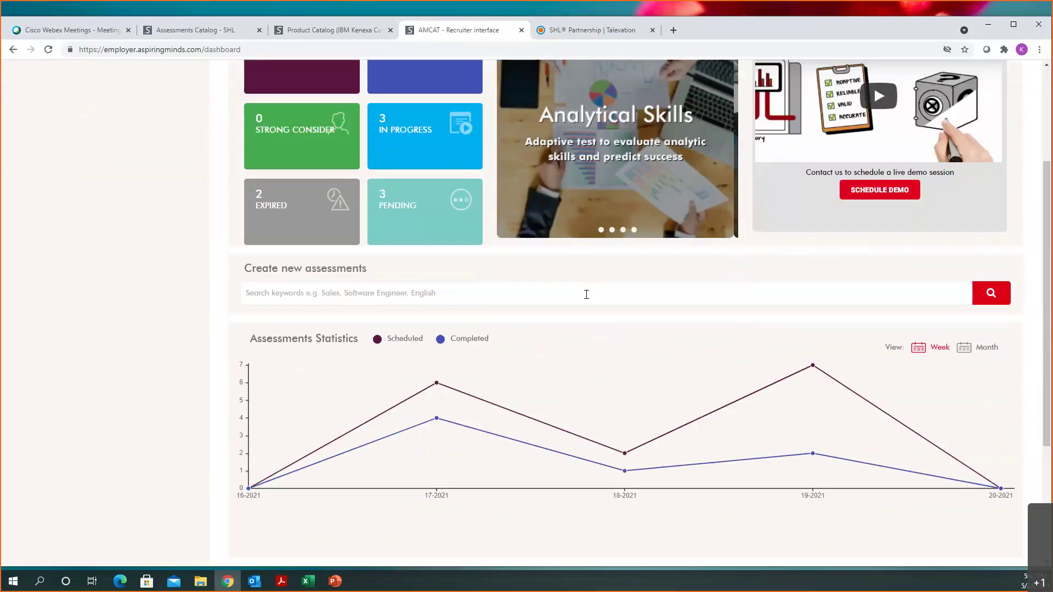
pyautogui.scroll(2, 586, 295)
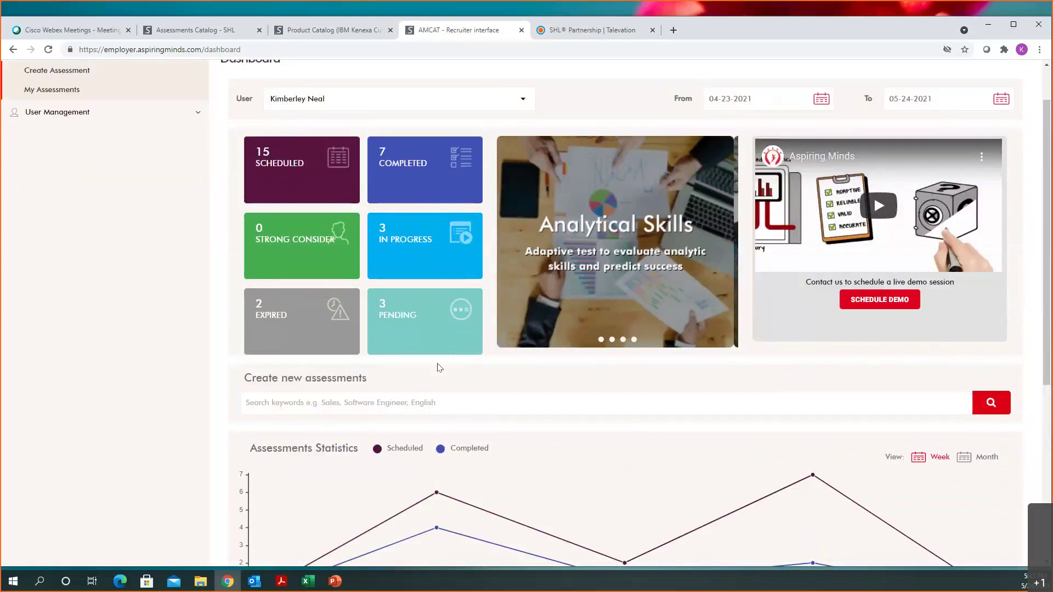
pyautogui.scroll(-2, 437, 369)
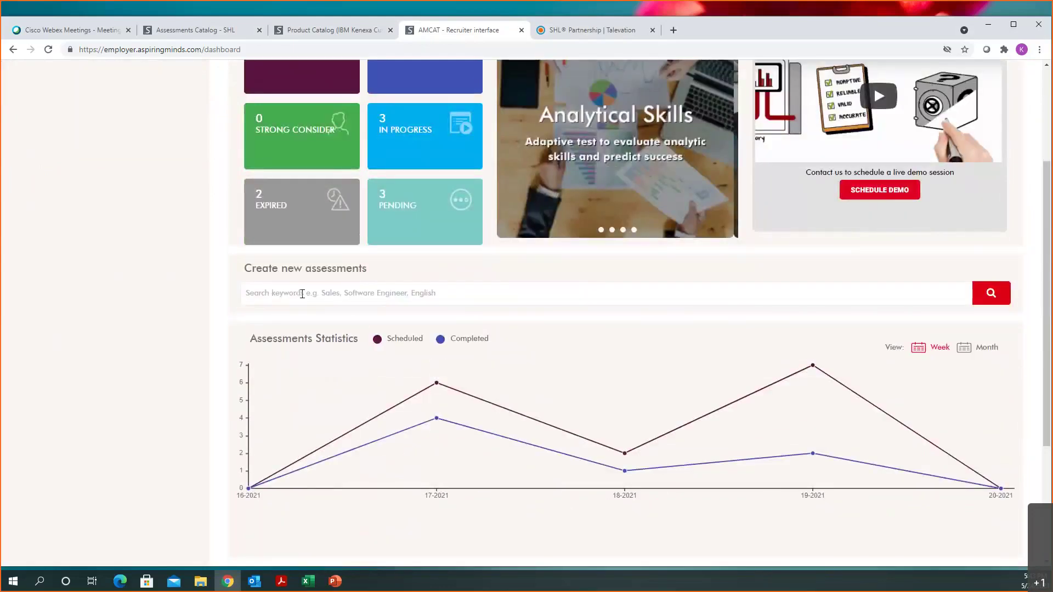
pyautogui.scroll(-4, 302, 293)
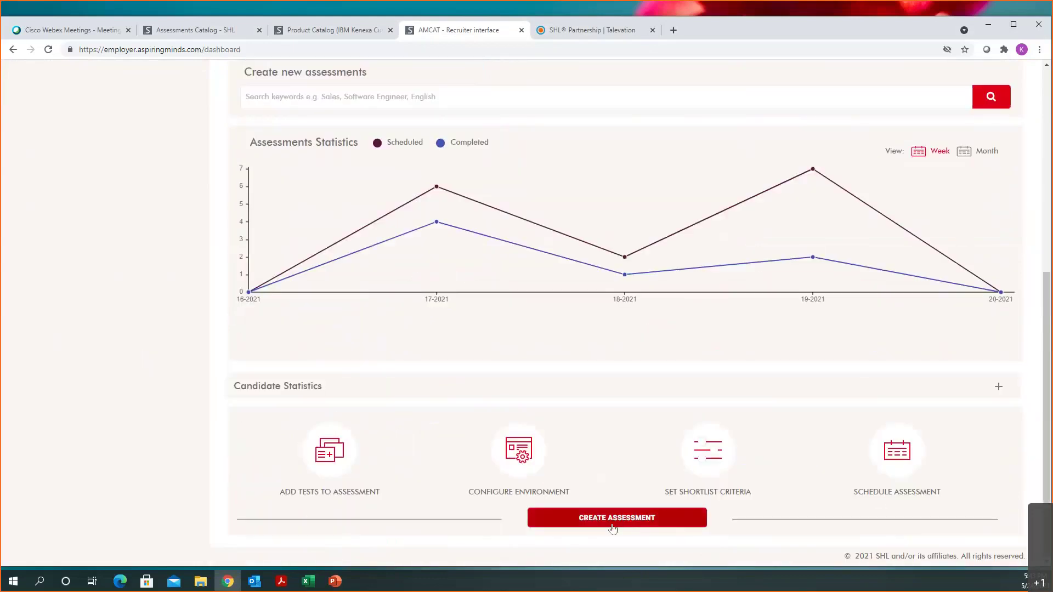
pyautogui.scroll(1, 634, 385)
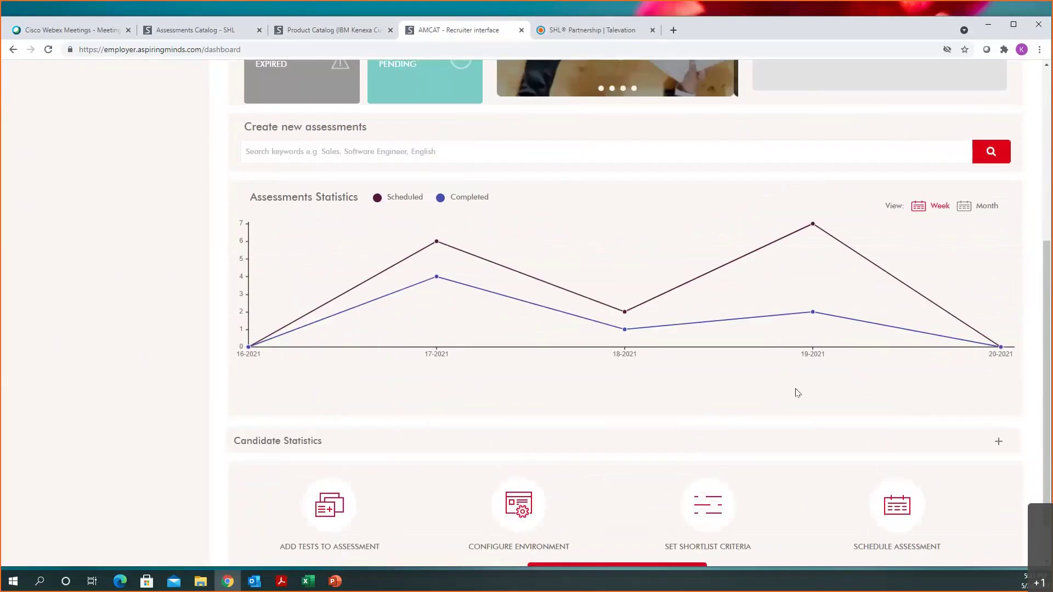
pyautogui.scroll(6, 796, 392)
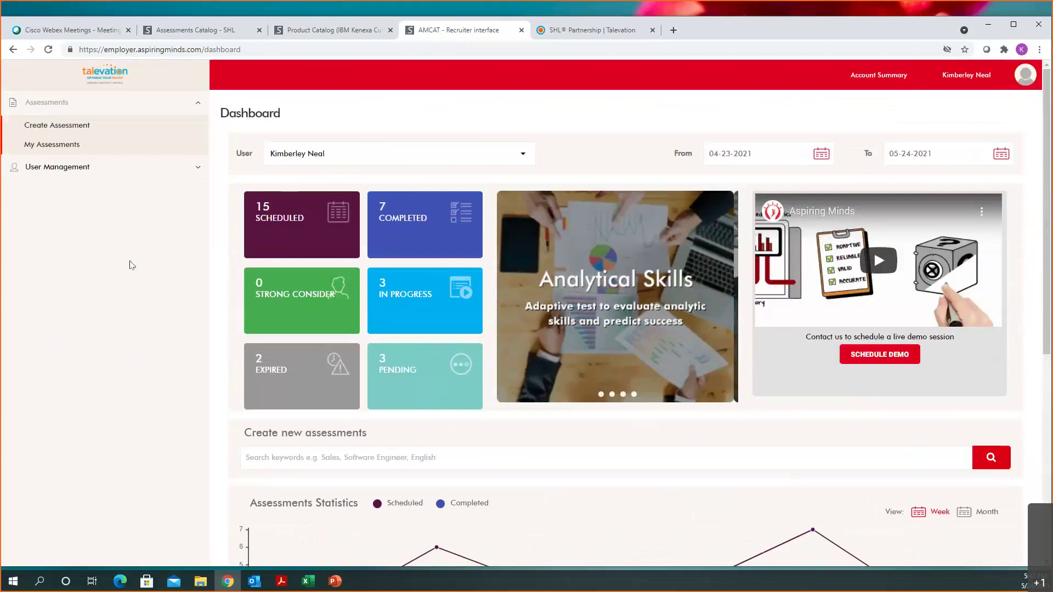
pyautogui.click(78, 126)
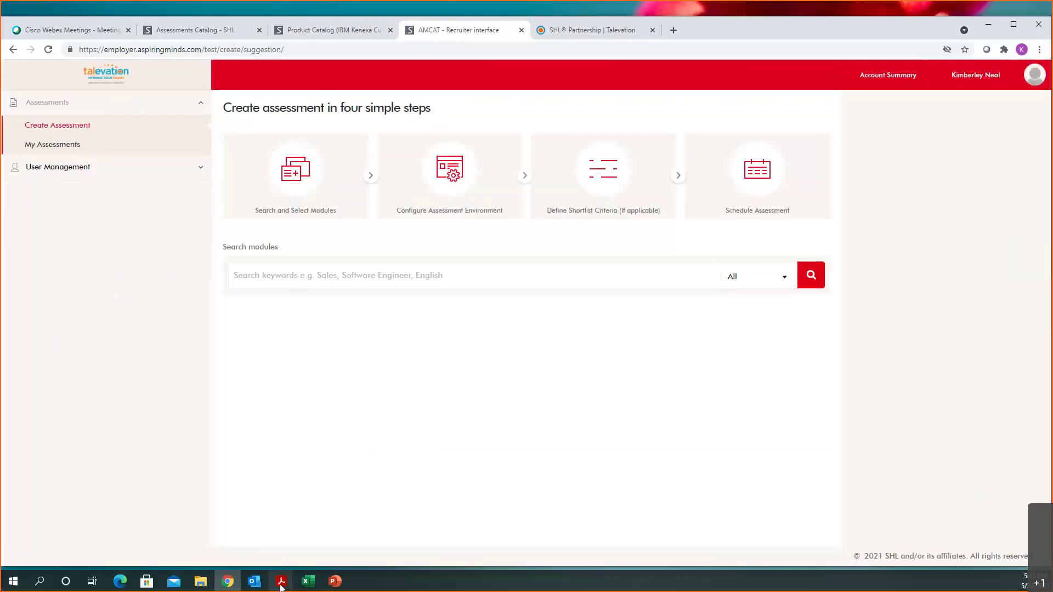
# Step: Switch to the Kx Collection Catalog 5-20-21.pdf window in Acrobat Reader
pyautogui.moveTo(280, 584)
pyautogui.click(107, 548)
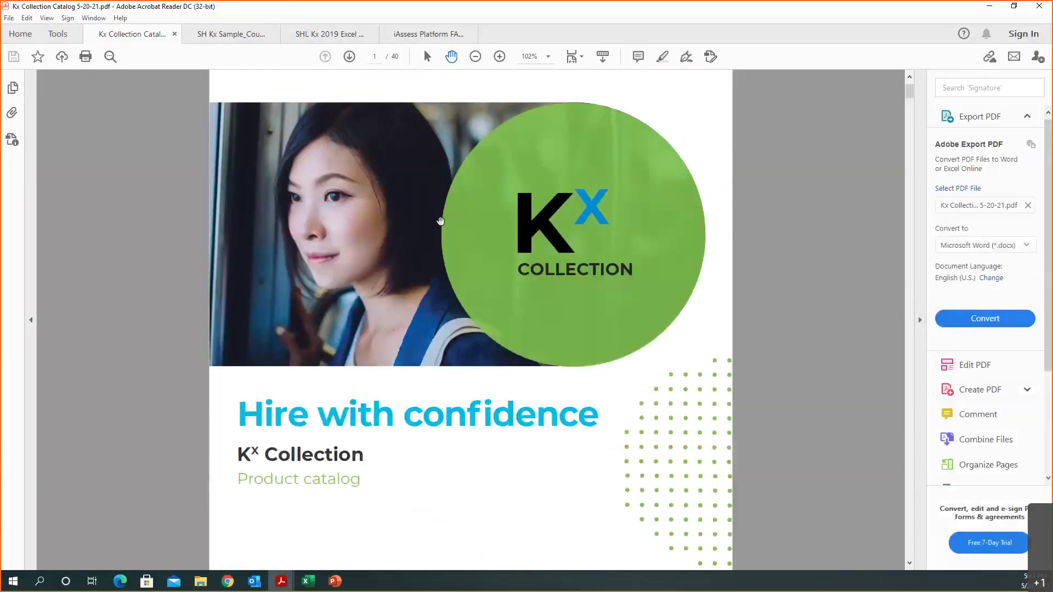
# Step: Jump to catalog page 17, view the Industrial/Warehouse test list, then return to the assessment
pyautogui.click(370, 56)
pyautogui.write('17')
pyautogui.press('Return')
pyautogui.click(513, 359)
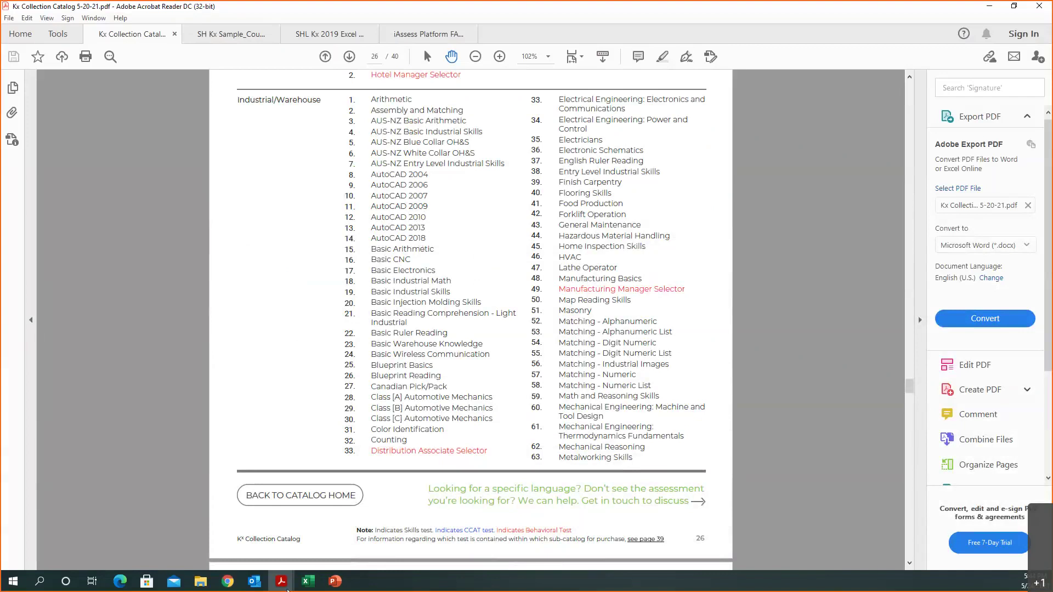
pyautogui.click(228, 581)
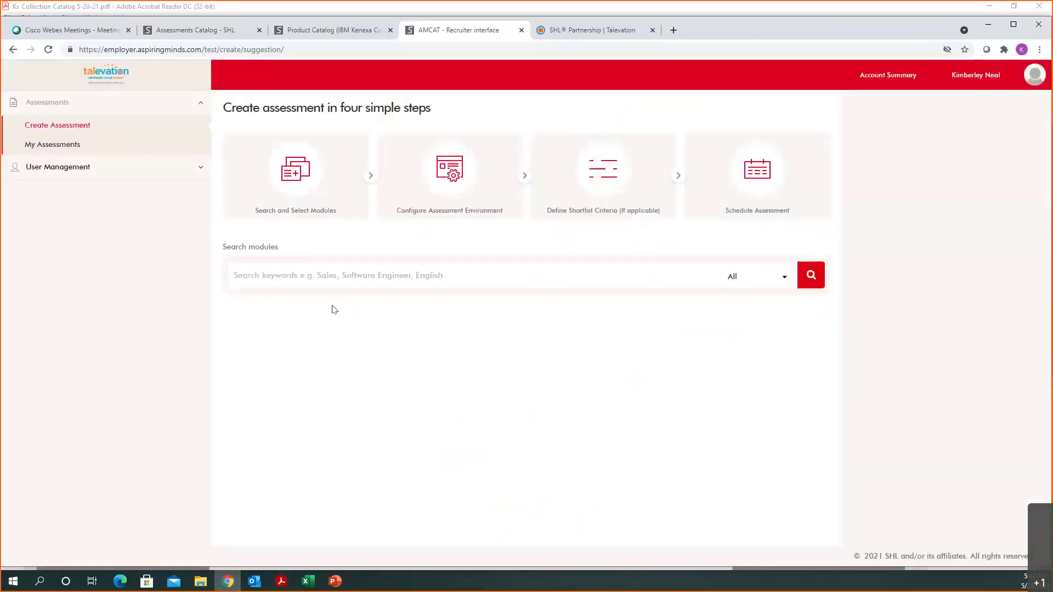
# Step: Search modules for 'arith' and add the Arithmetic test (40 questions, 15 minutes)
pyautogui.click(332, 275)
pyautogui.write('arith')
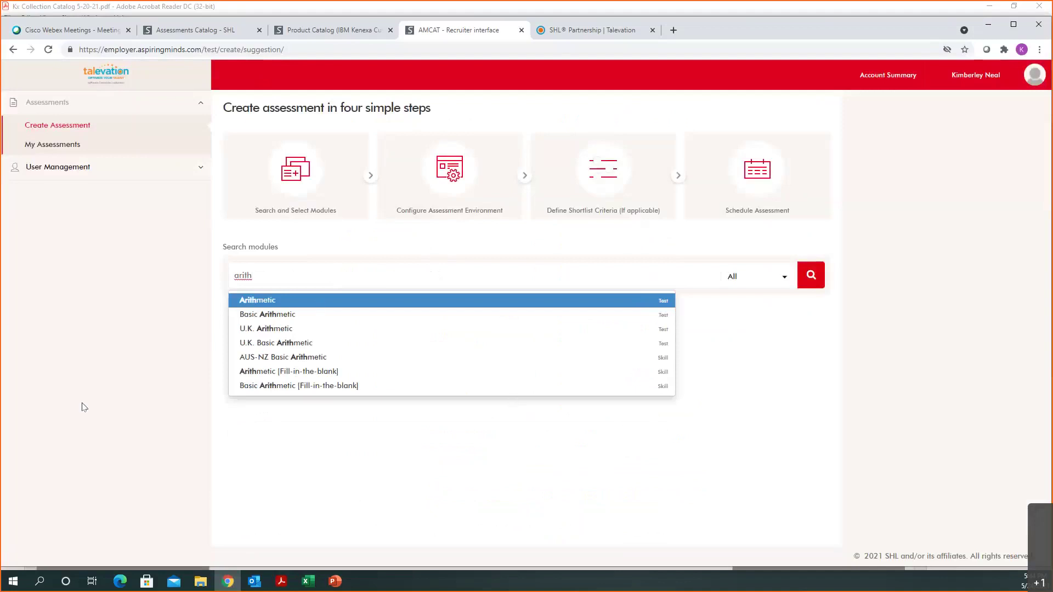
pyautogui.press('Return')
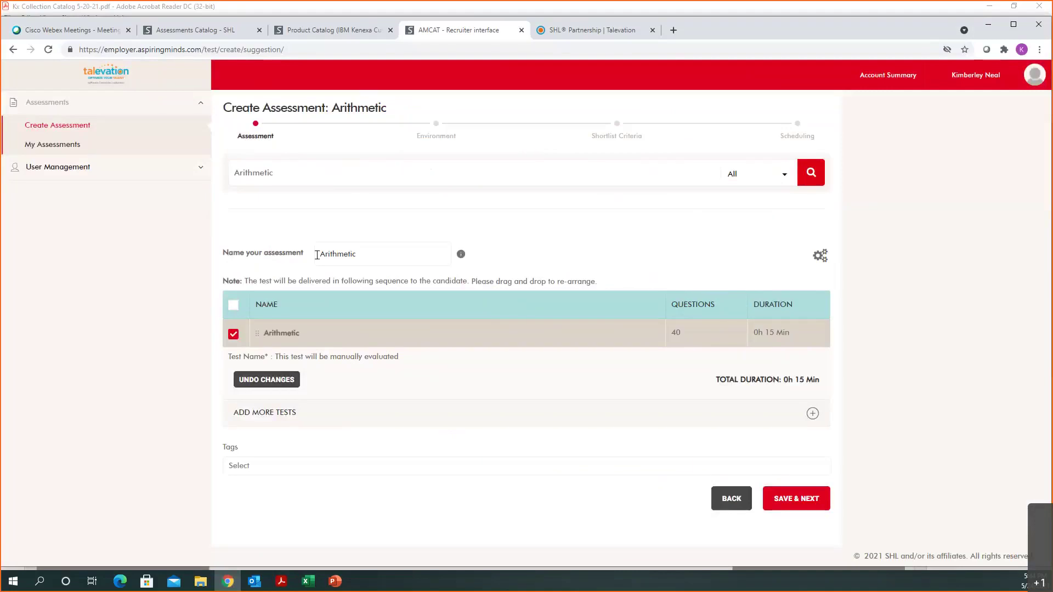
# Step: Replace the assessment name with 'DEMO - Line Worker', correcting a typo along the way
pyautogui.hotkey('ctrl', 'a')
pyautogui.write('DEMO')
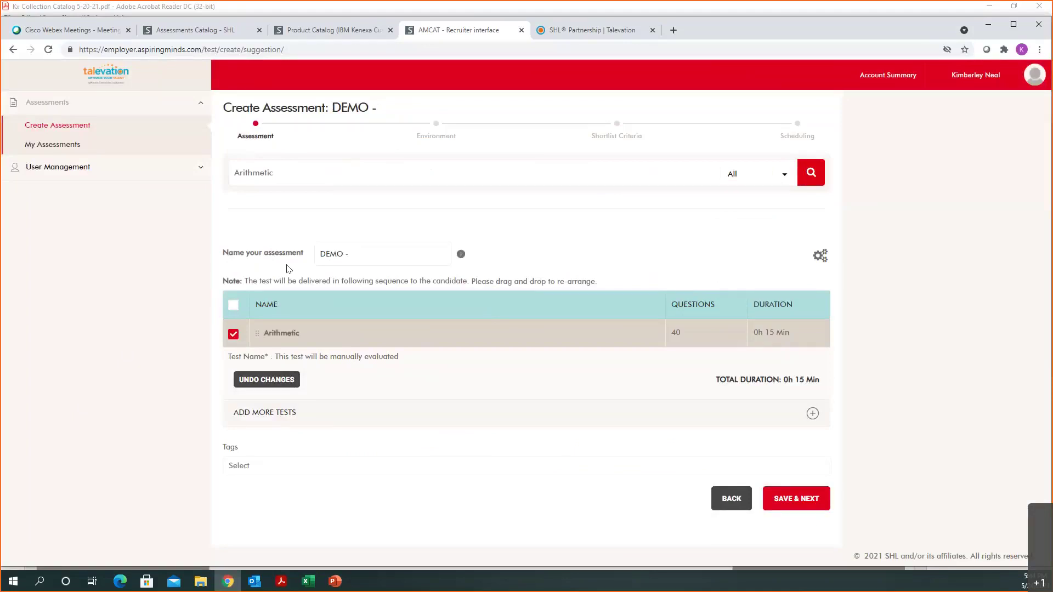
pyautogui.write('- In')
pyautogui.press('BackSpace')
pyautogui.press('BackSpace')
pyautogui.write('Line Worker')
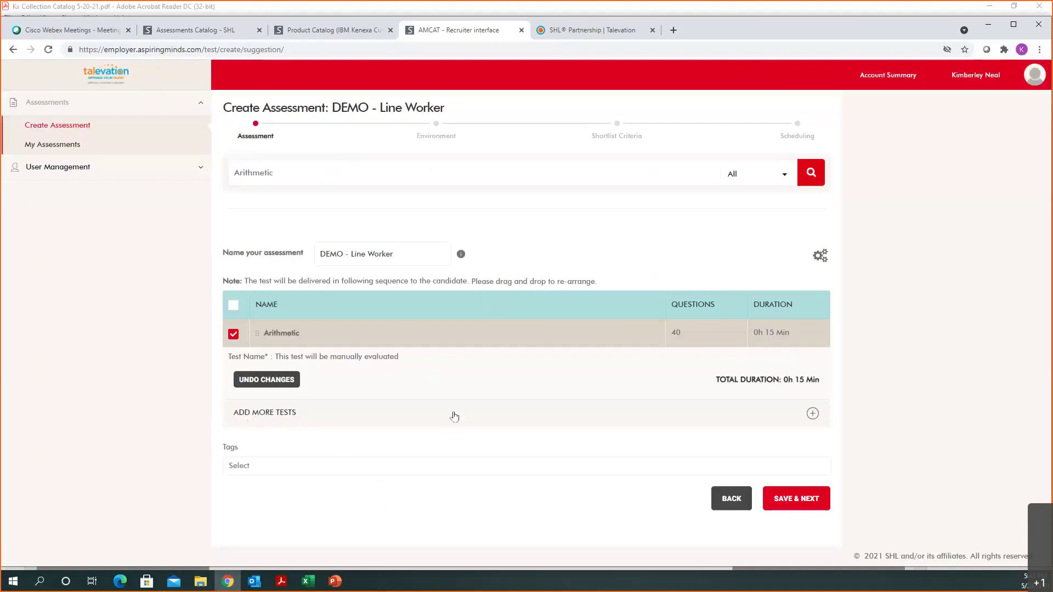
# Step: Search 'basic industrial' under Add More Tests and add Basic Industrial Skills
pyautogui.click(811, 414)
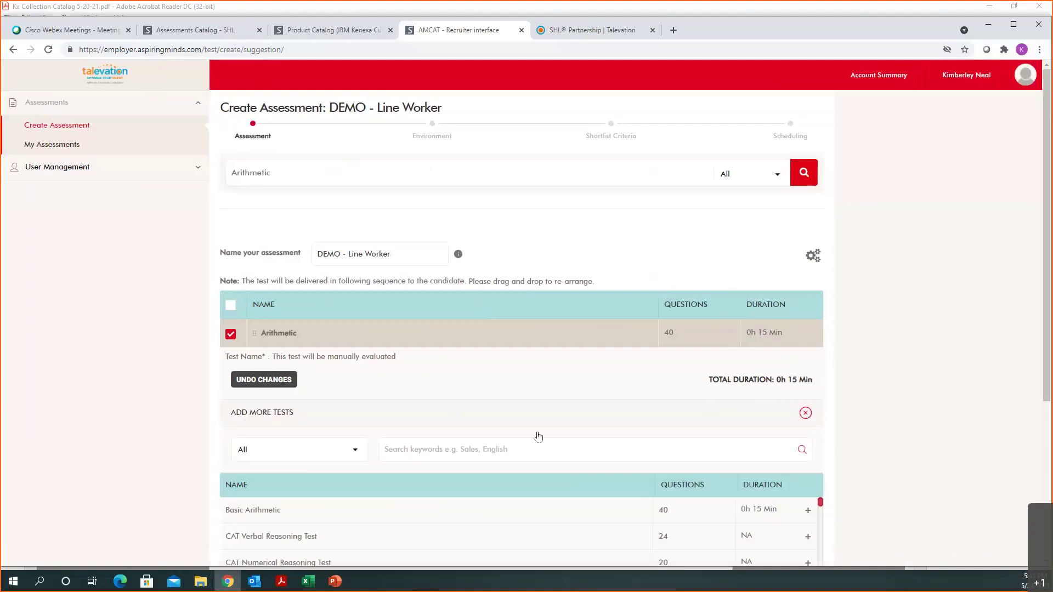
pyautogui.scroll(-2, 462, 430)
pyautogui.click(404, 338)
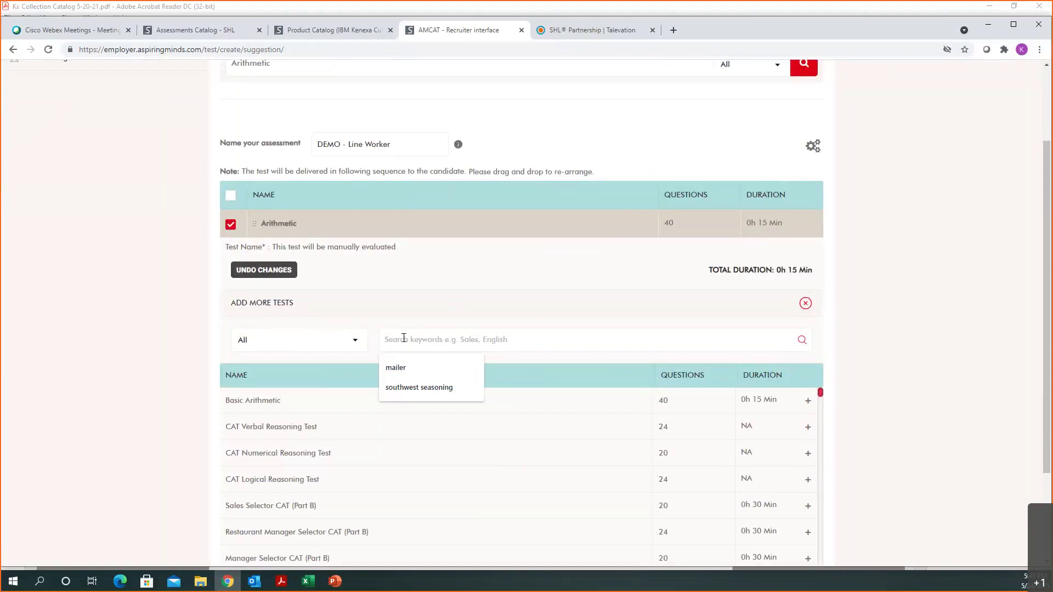
pyautogui.write('basic industrial')
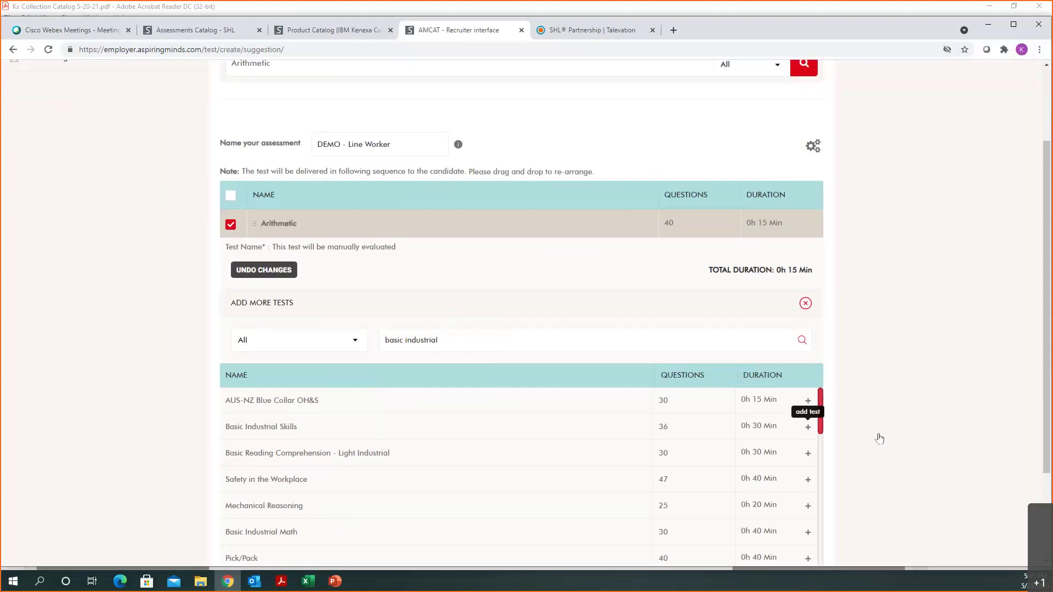
pyautogui.click(788, 430)
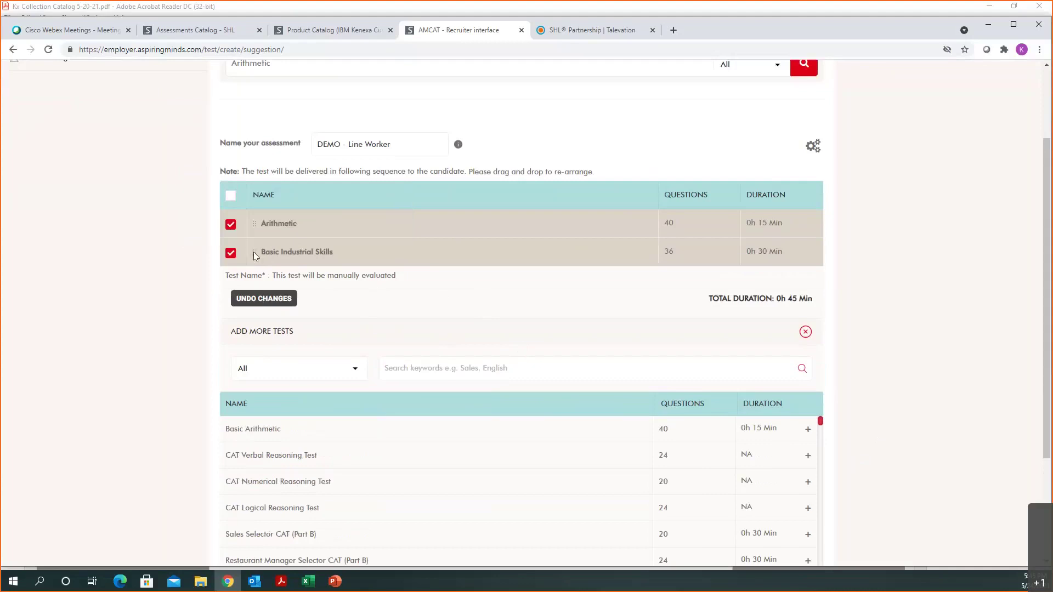
# Step: Try reordering the tests, keep Arithmetic first, and save the test selection
pyautogui.moveTo(254, 252); pyautogui.dragTo(254, 219)
pyautogui.moveTo(254, 252); pyautogui.dragTo(249, 218)
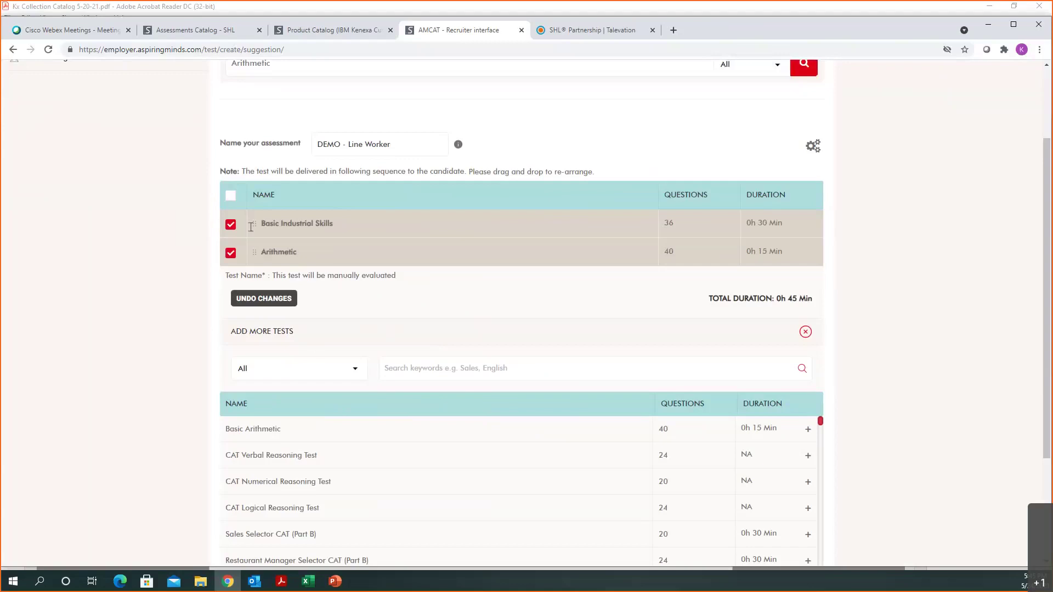
pyautogui.moveTo(251, 221); pyautogui.dragTo(255, 253)
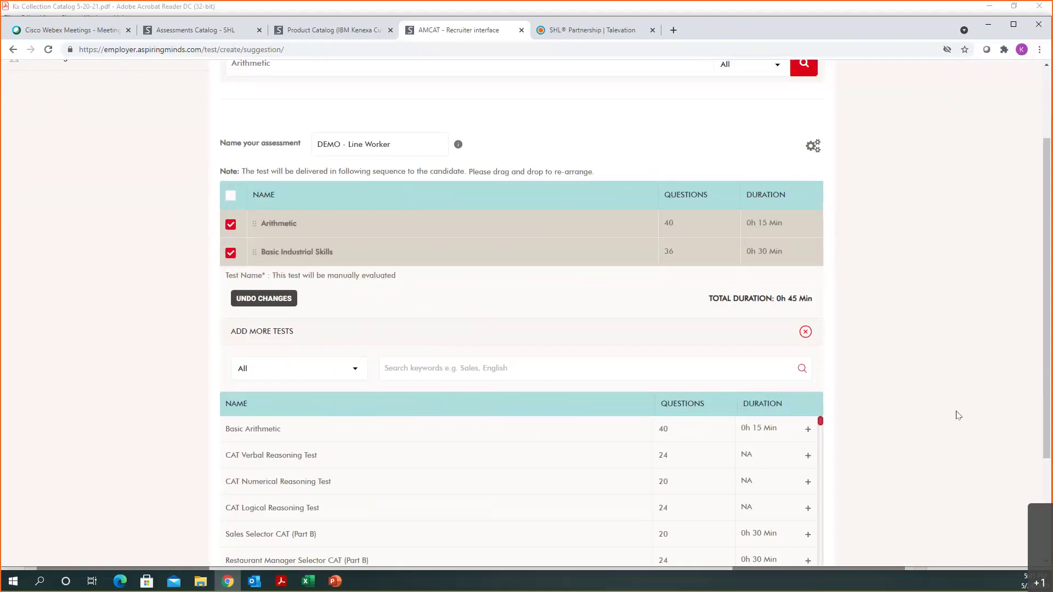
pyautogui.scroll(-3, 1008, 437)
pyautogui.click(785, 524)
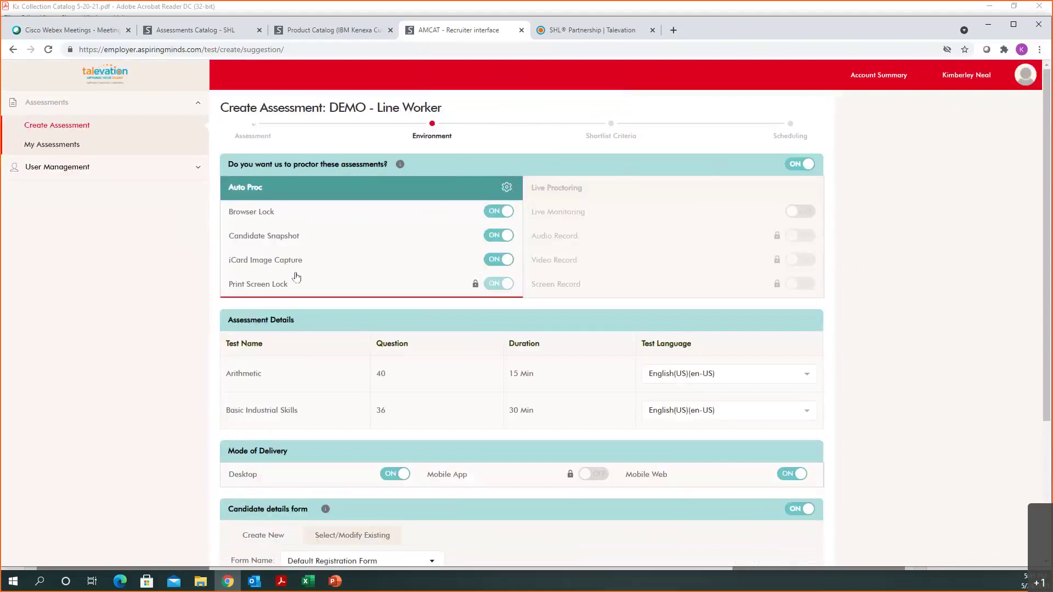
# Step: Turn proctoring off, keep English test language and Mobile Web on, and save the environment
pyautogui.click(801, 164)
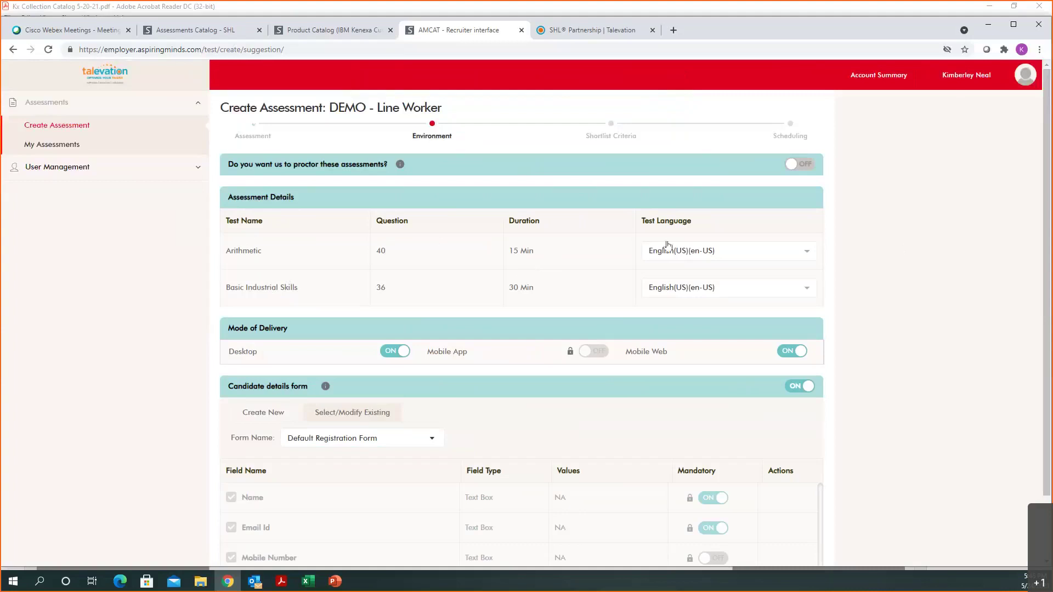
pyautogui.click(708, 256)
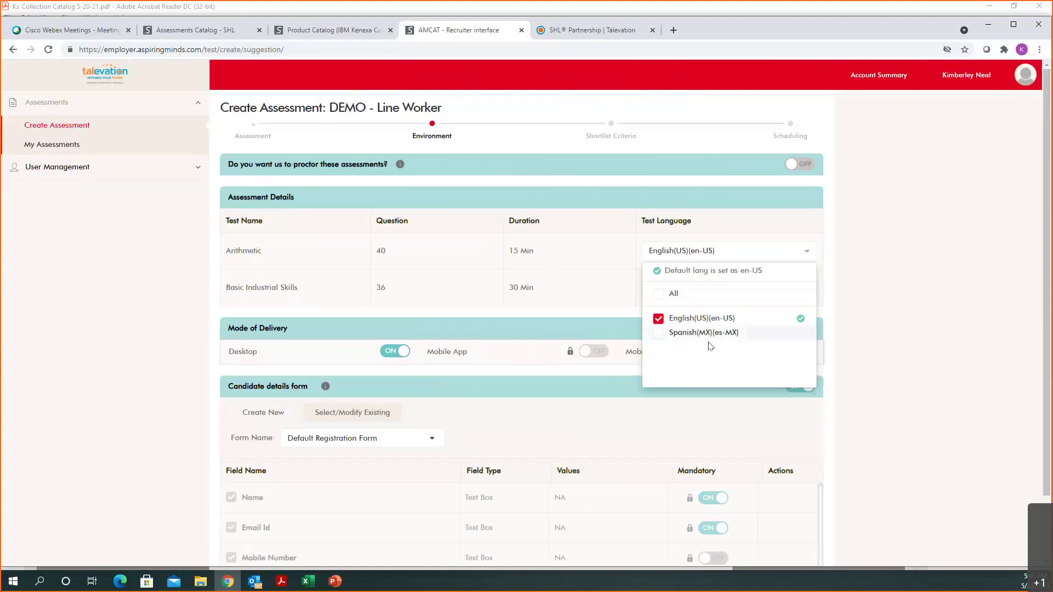
pyautogui.click(908, 237)
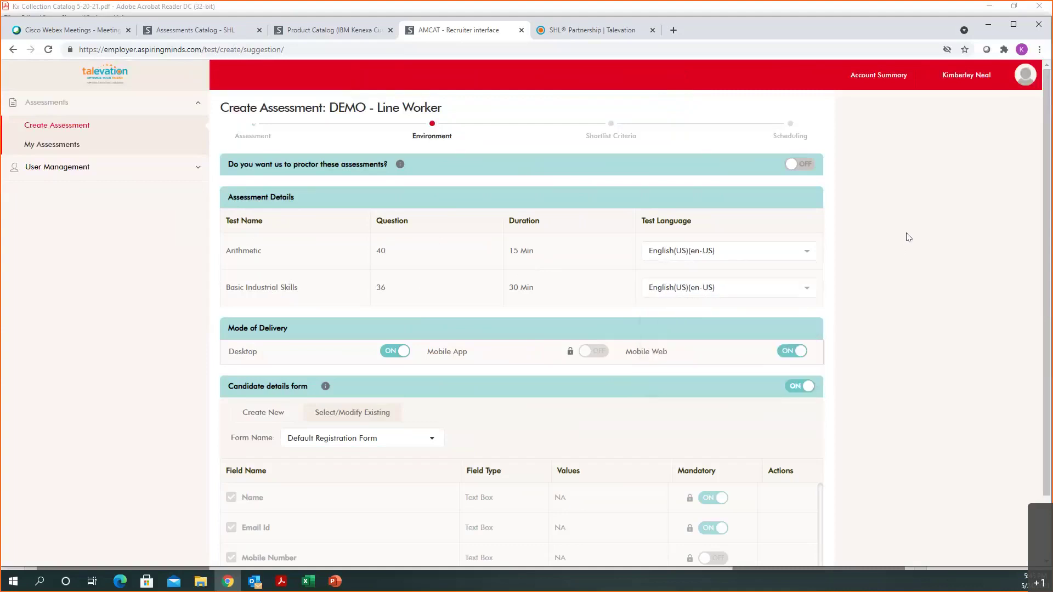
pyautogui.scroll(-2, 908, 237)
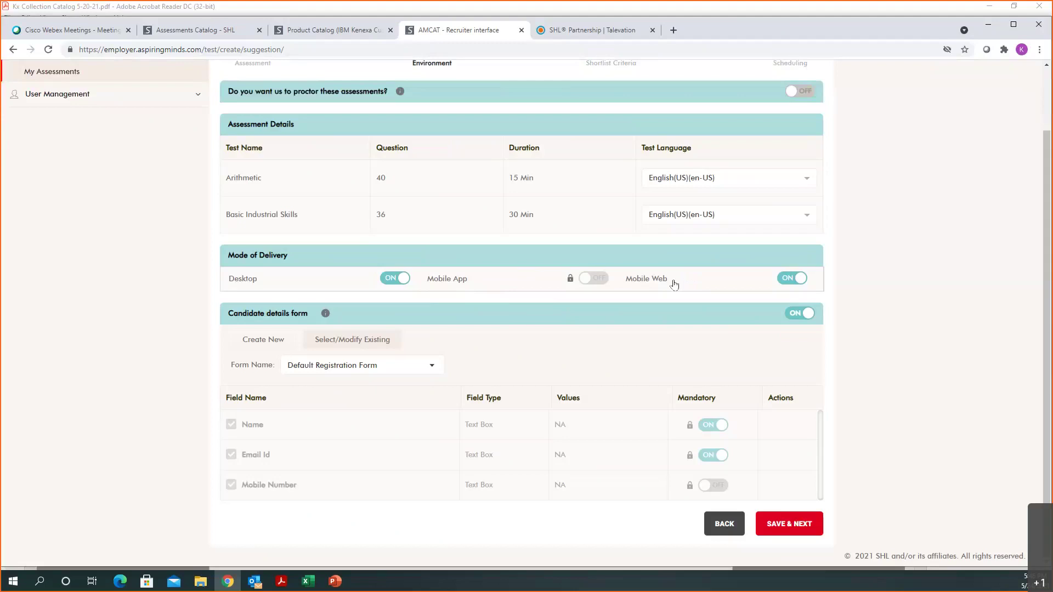
pyautogui.click(789, 280)
pyautogui.click(789, 279)
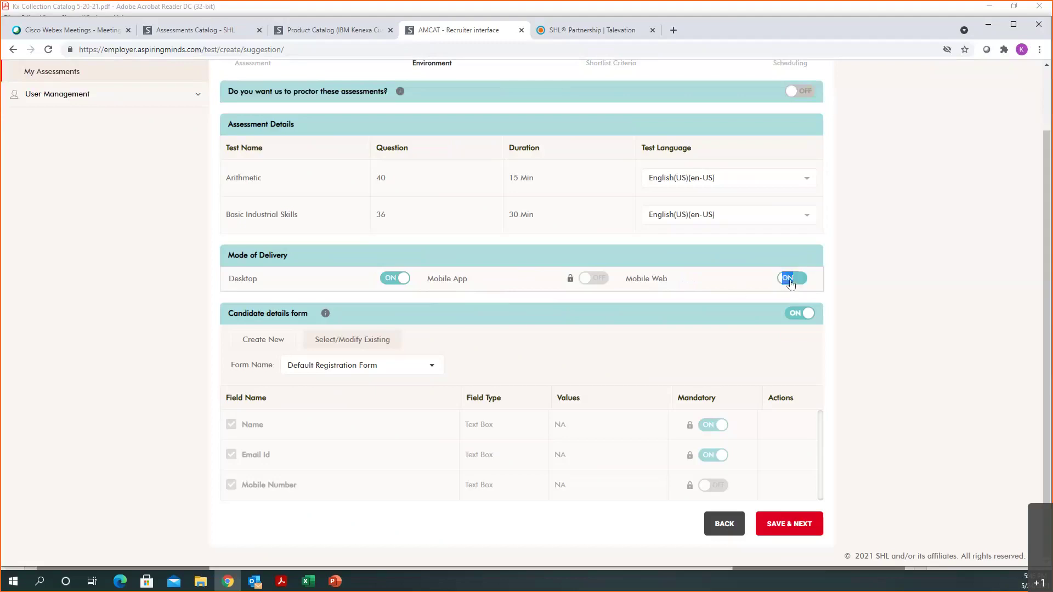
pyautogui.click(914, 305)
pyautogui.click(782, 531)
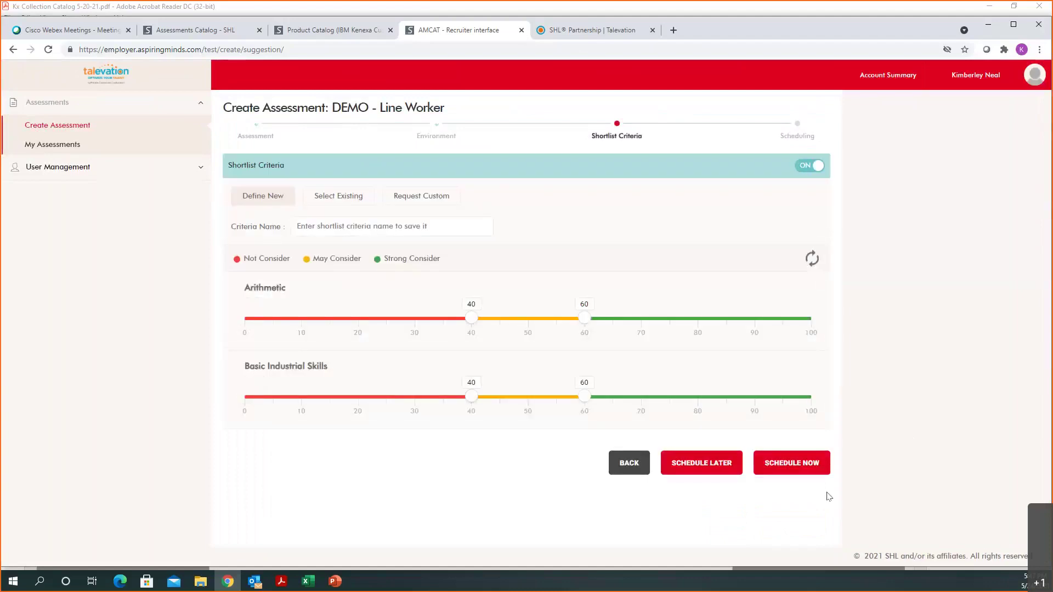
# Step: Switch the Shortlist Criteria toggle off and confirm the alert
pyautogui.click(812, 167)
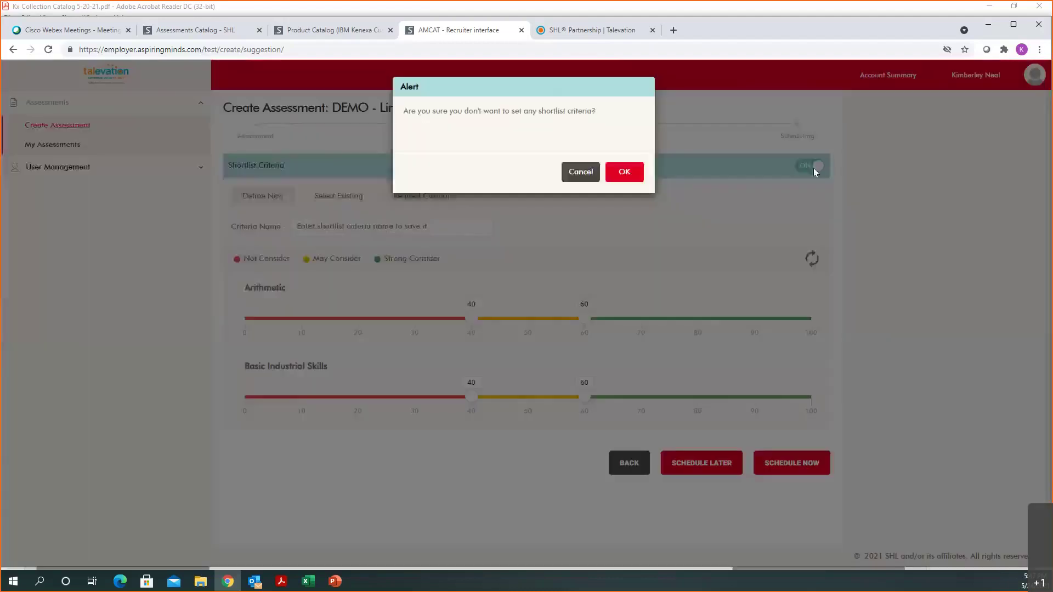
pyautogui.click(624, 172)
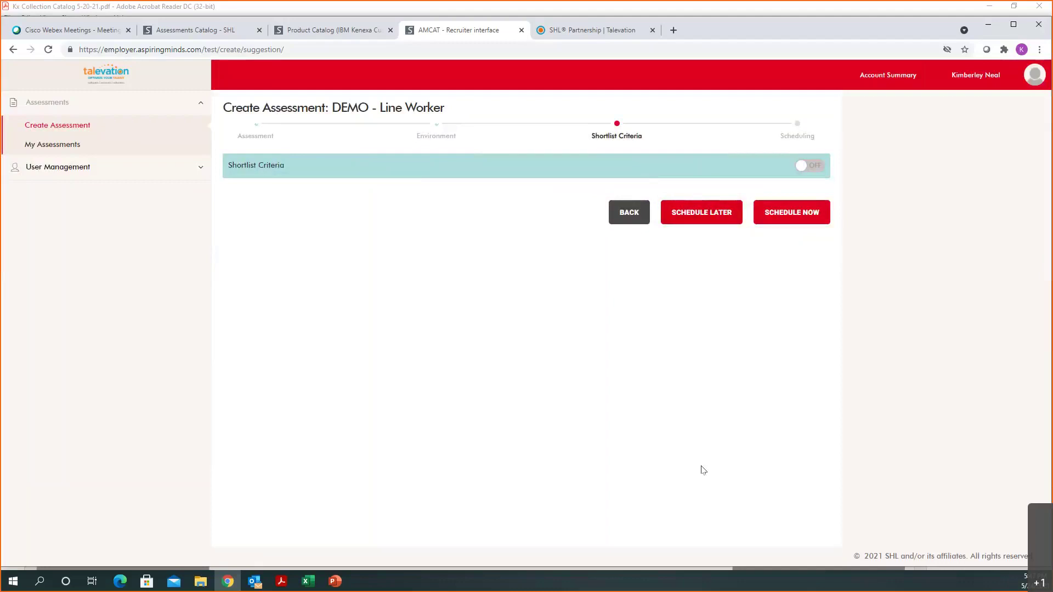
# Step: Schedule the assessment now, compare Common Link, and settle on adding candidates individually
pyautogui.click(796, 221)
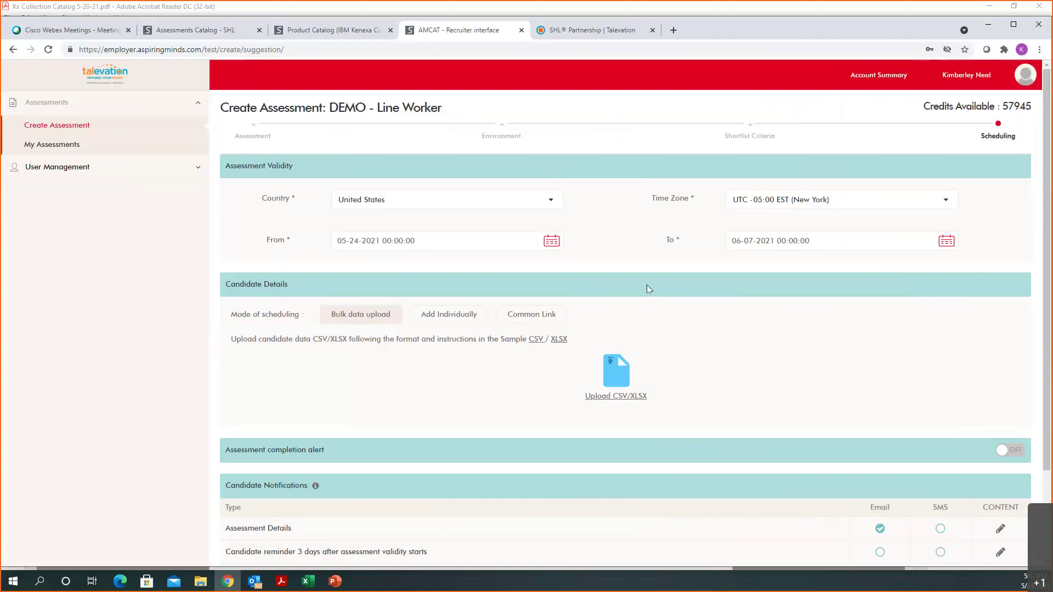
pyautogui.scroll(-1, 658, 285)
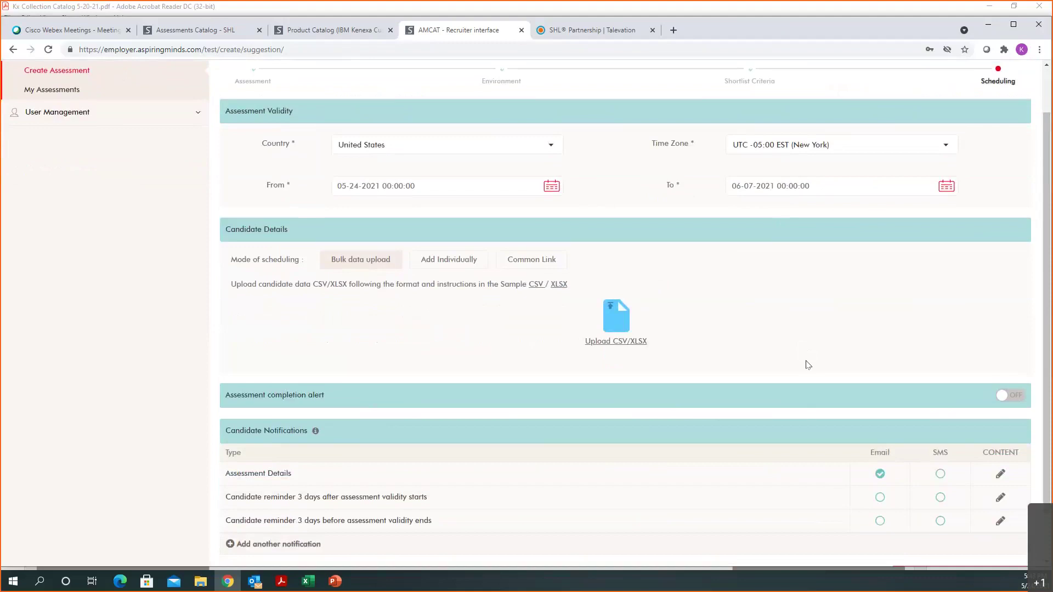
pyautogui.scroll(-1, 747, 321)
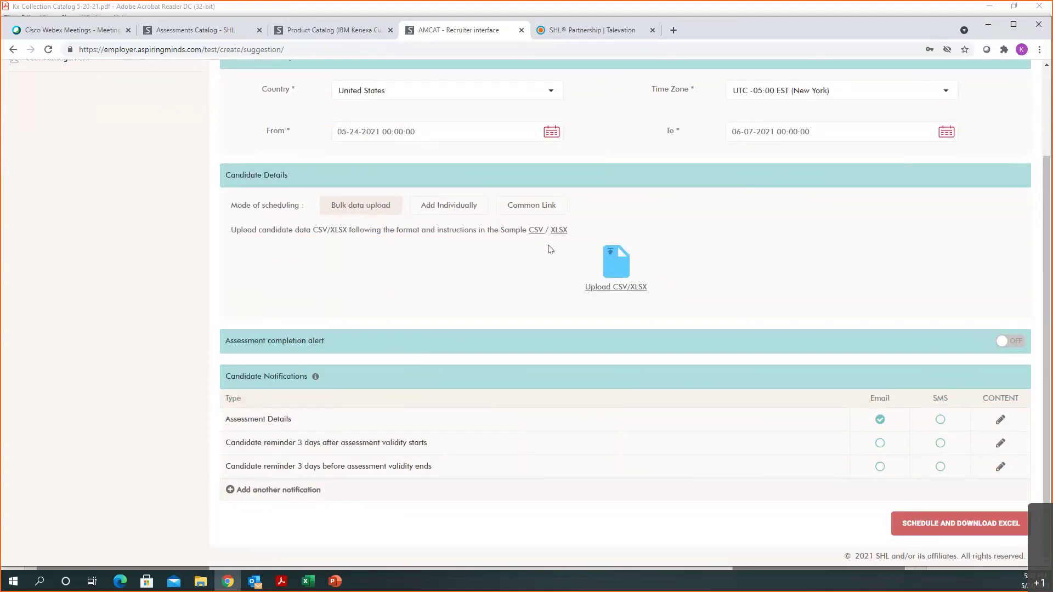
pyautogui.click(447, 210)
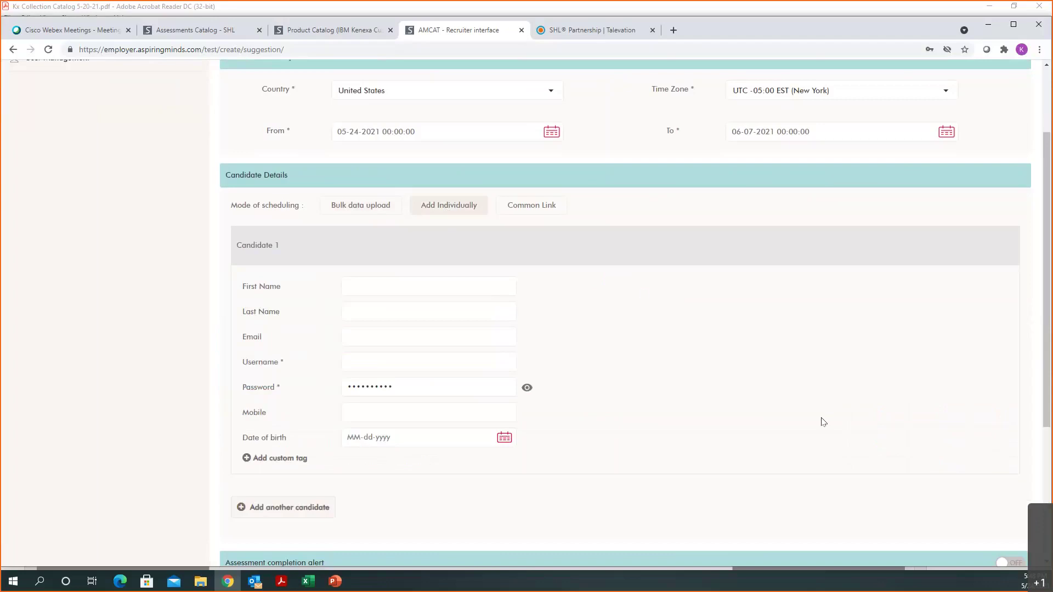
pyautogui.click(543, 208)
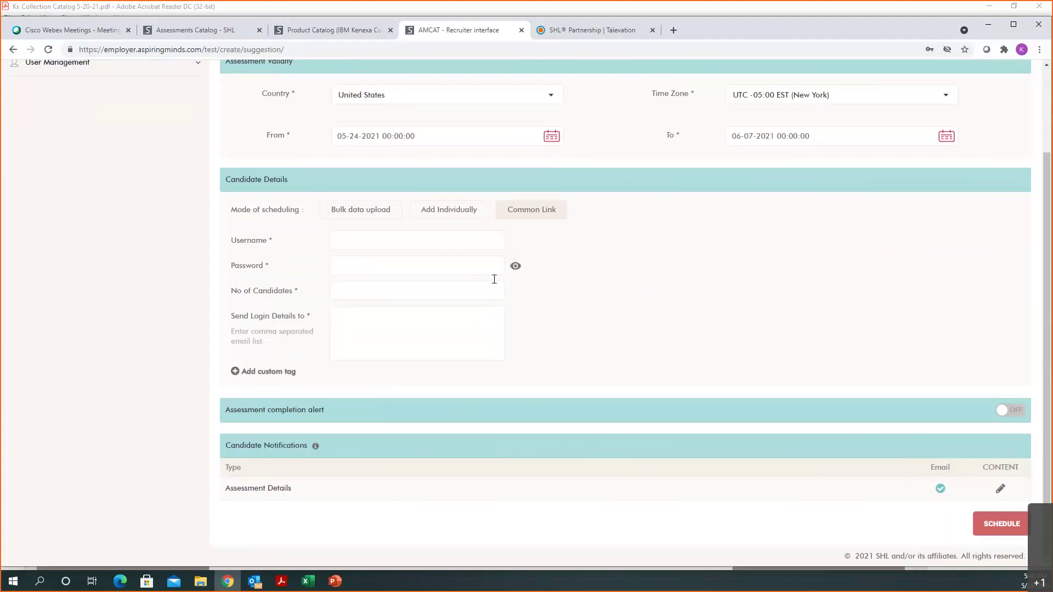
pyautogui.click(455, 213)
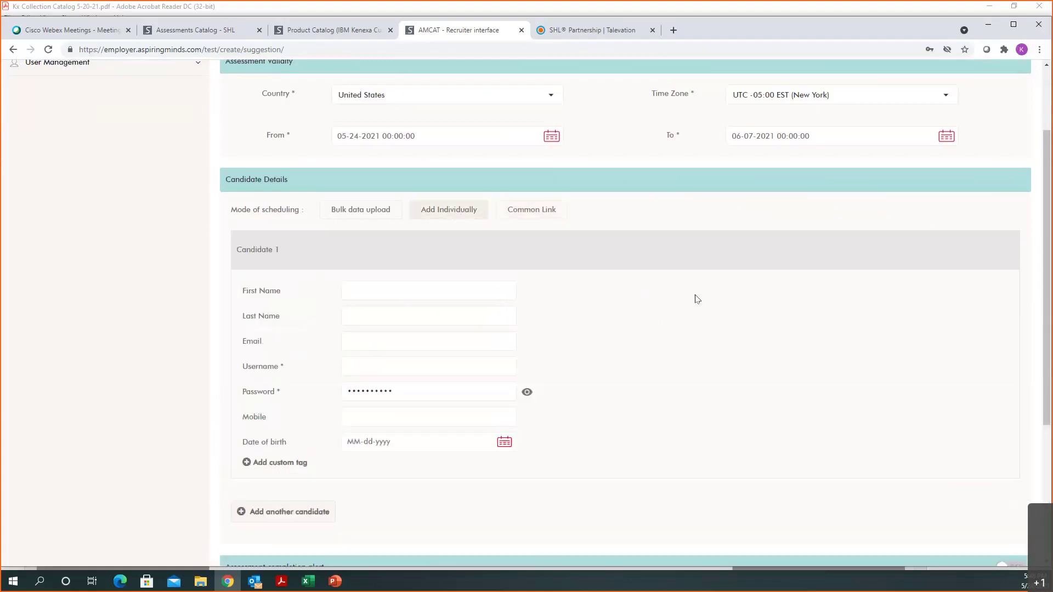
pyautogui.scroll(-1, 698, 312)
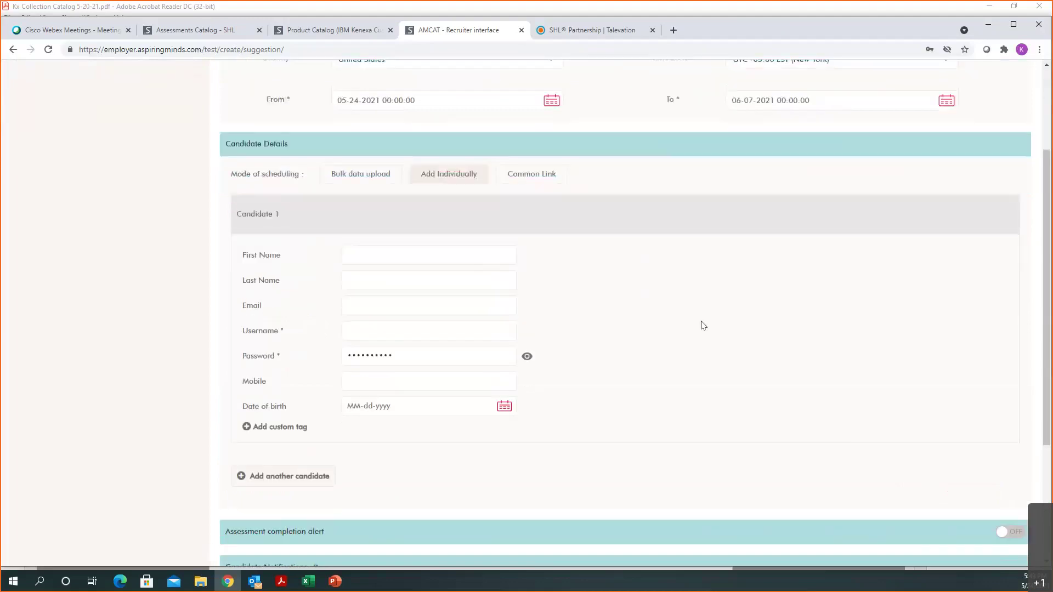
# Step: Enter Candidate 1's first name, last name and e-mail address
pyautogui.click(412, 238)
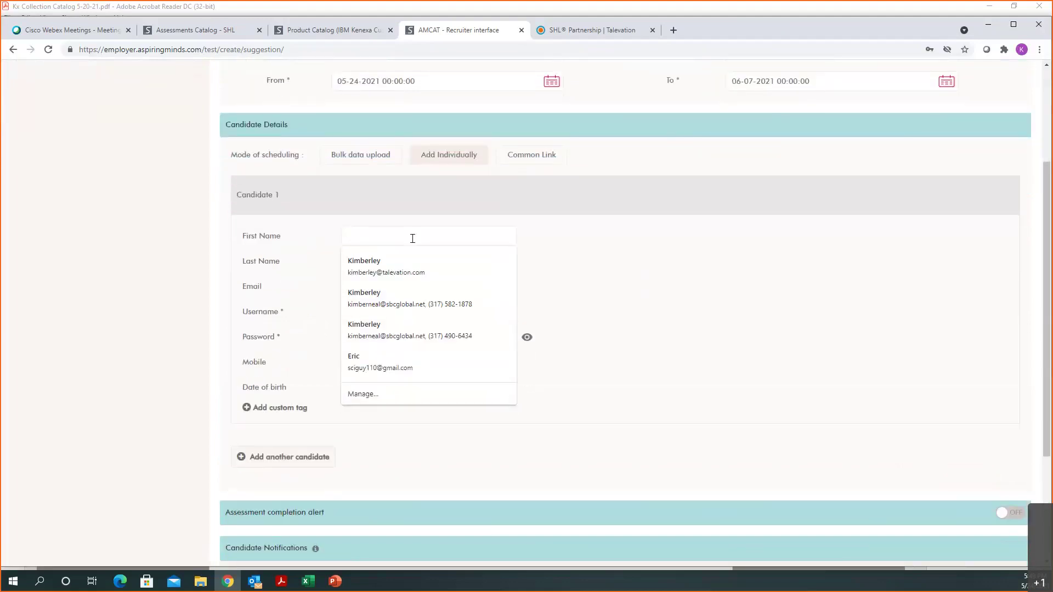
pyautogui.press('Tab')
pyautogui.press('Tab')
pyautogui.press('Tab')
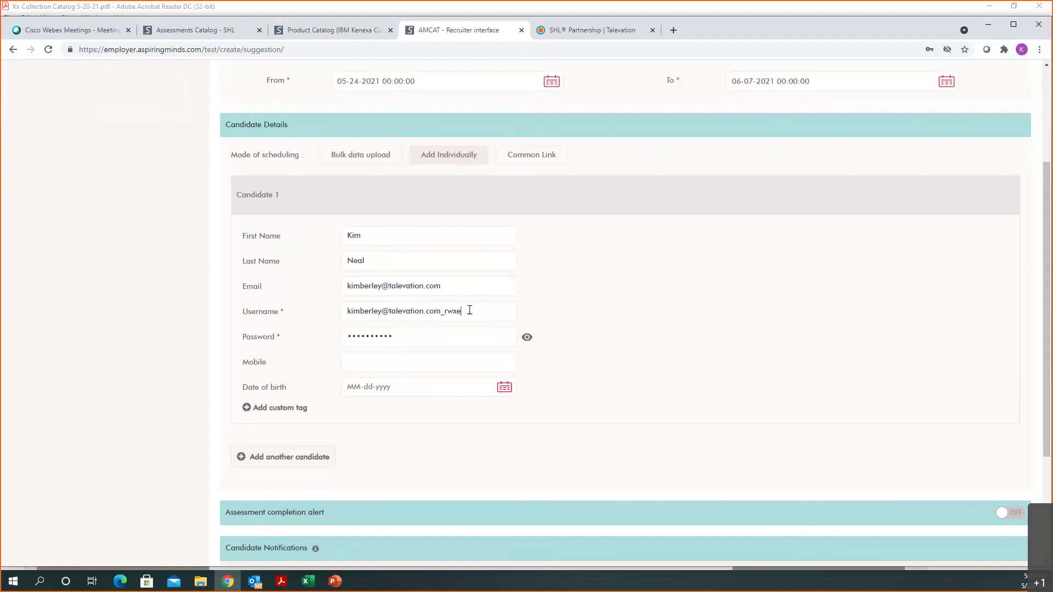
# Step: Replace the auto-filled username with a custom one and overwrite the generated password
pyautogui.moveTo(469, 313); pyautogui.dragTo(328, 325)
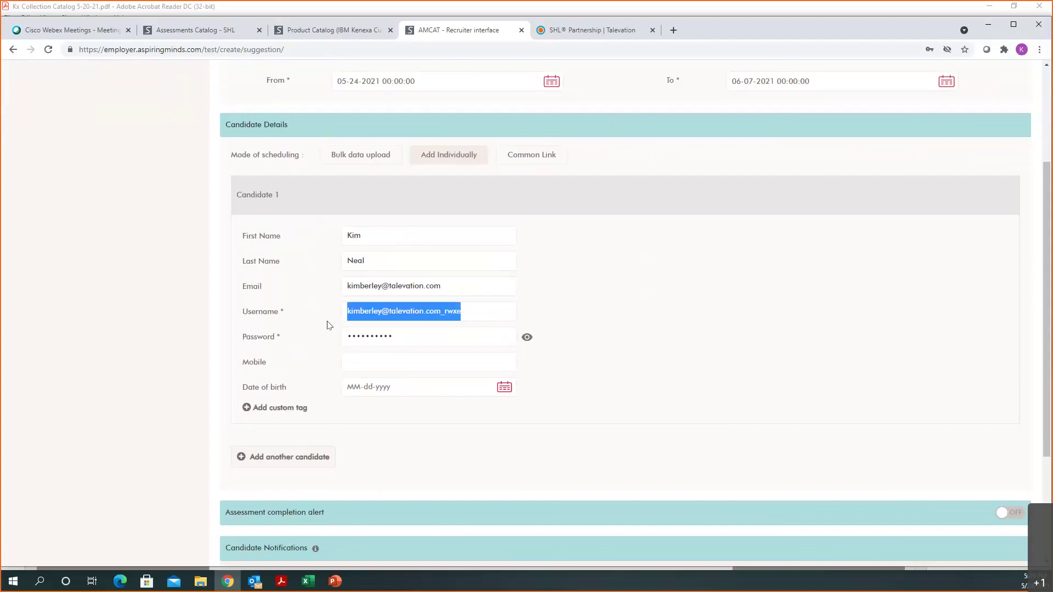
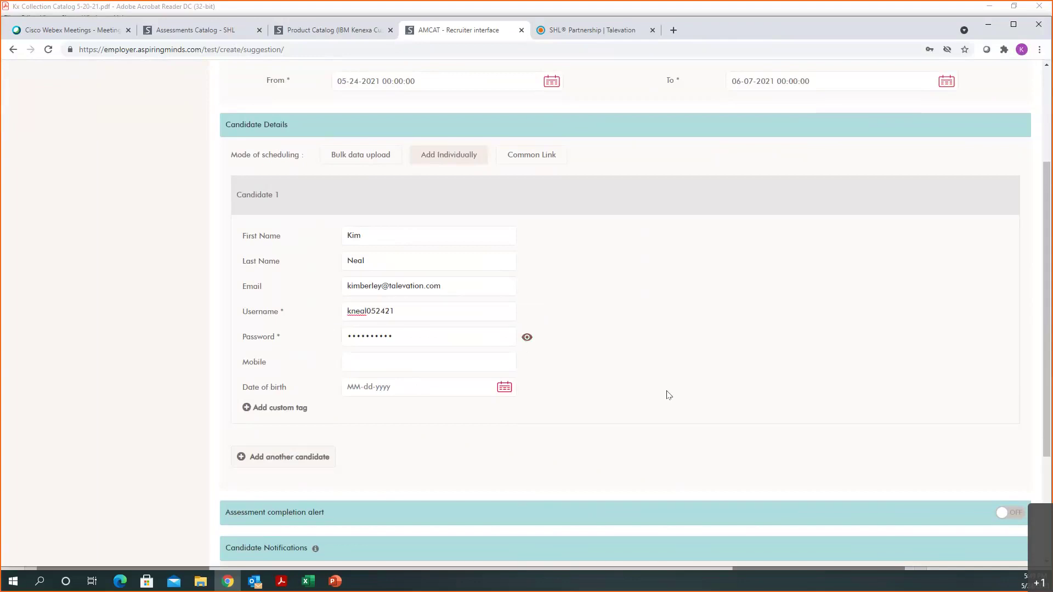
pyautogui.click(527, 337)
pyautogui.tripleClick(405, 335)
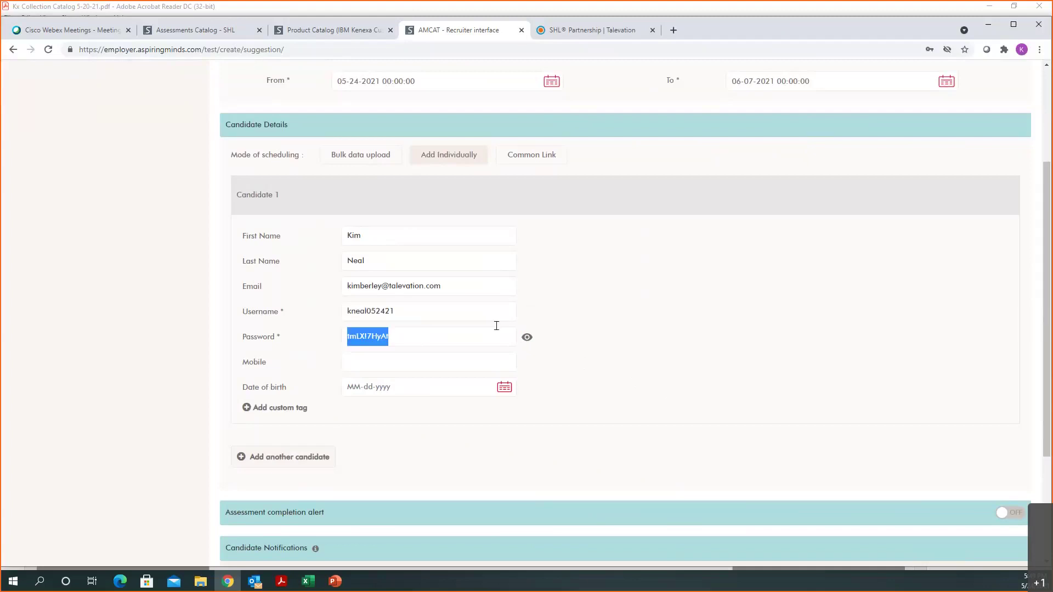
pyautogui.write('testing')
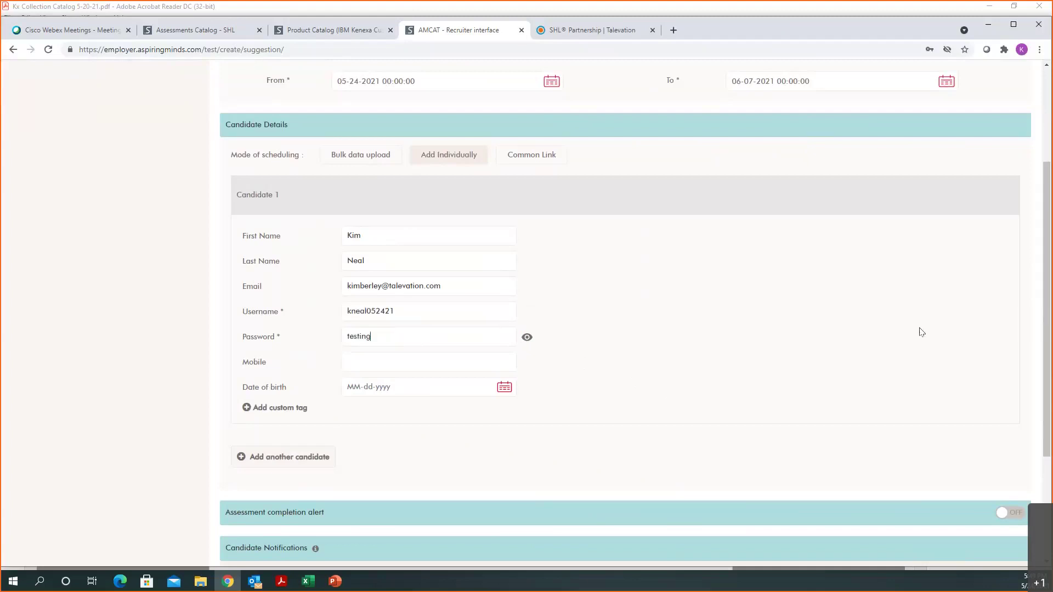
pyautogui.write('123!')
pyautogui.scroll(-2, 778, 395)
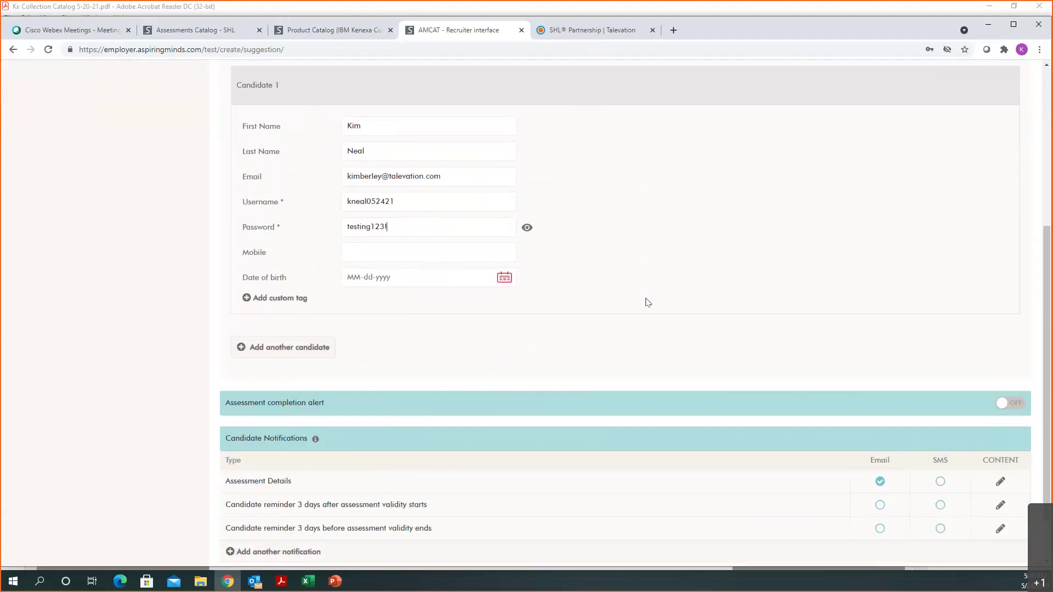
pyautogui.scroll(-1, 636, 290)
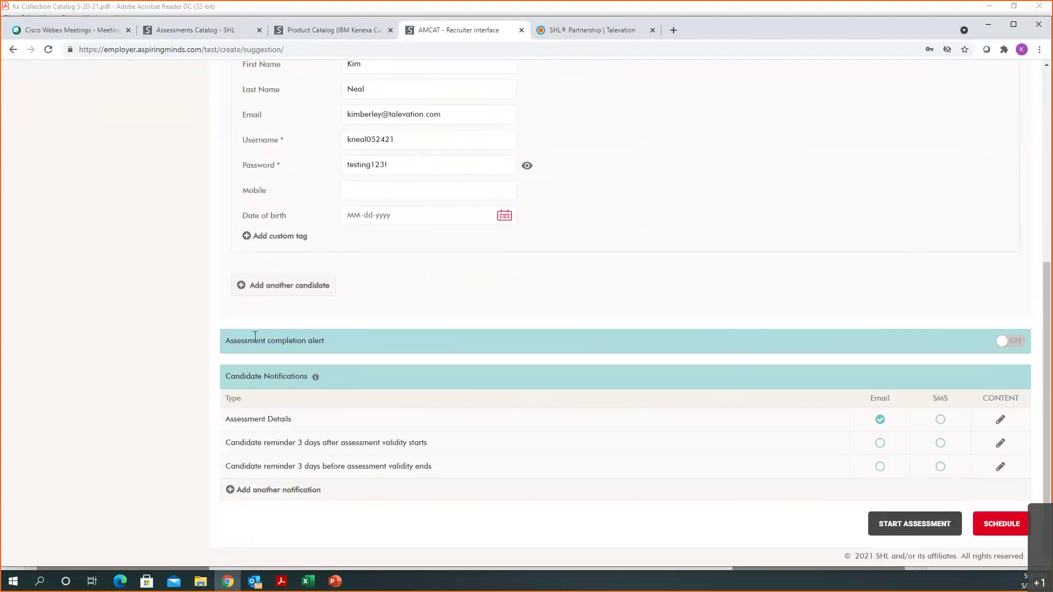
# Step: Turn on the assessment completion alert and enter two recipient email addresses
pyautogui.click(1008, 342)
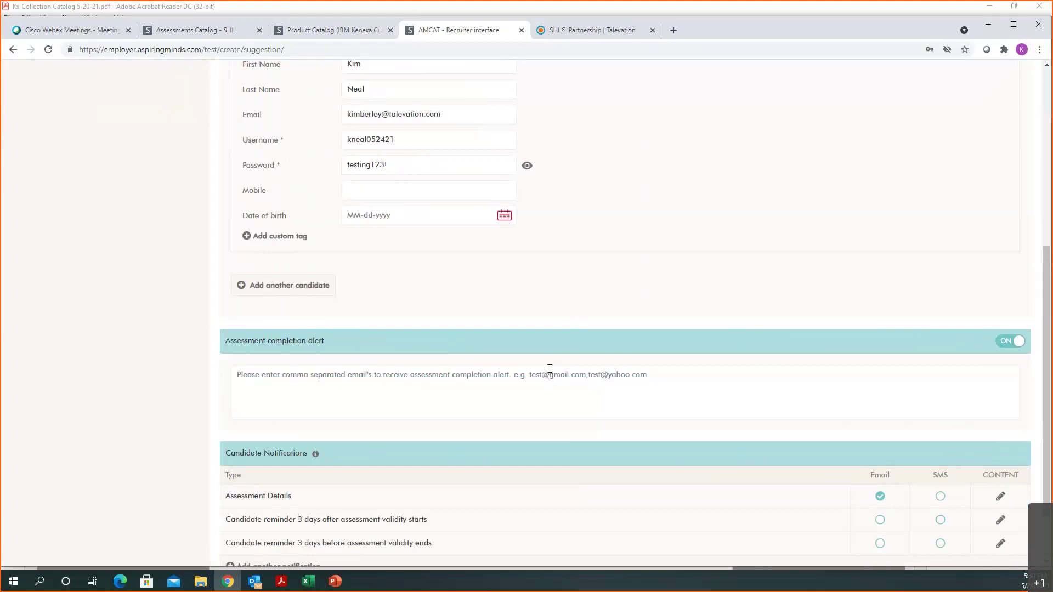
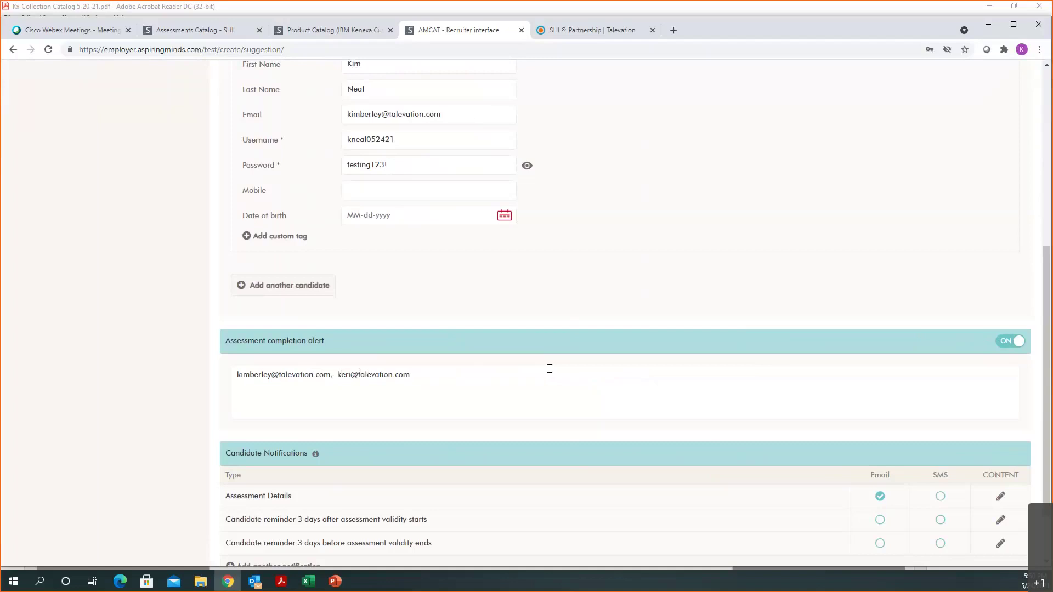
pyautogui.scroll(-2, 548, 373)
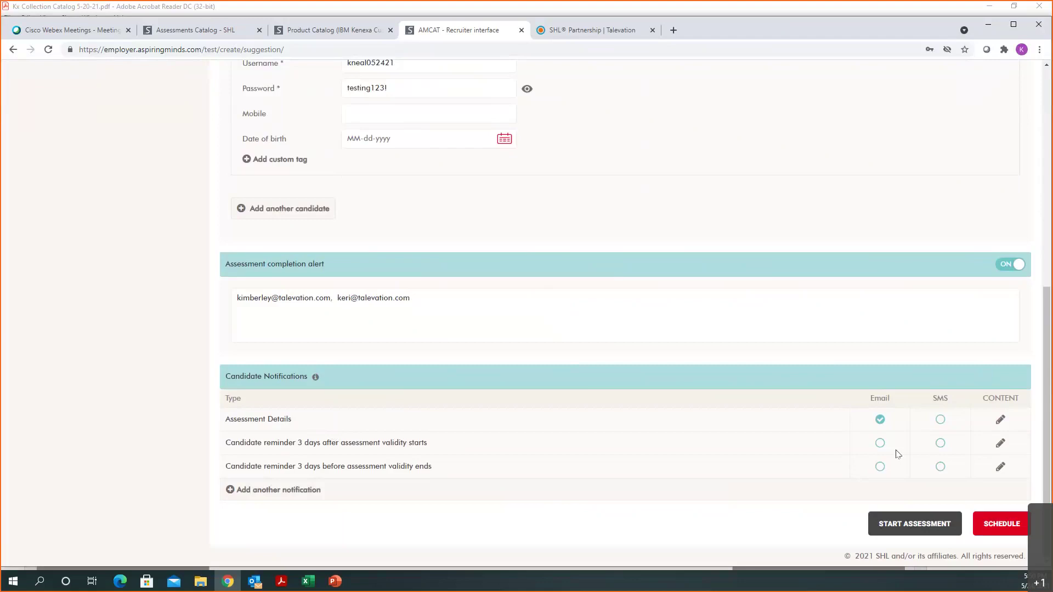
# Step: Choose the Candidate Scheduling for Customers template for the Assessment Details email content
pyautogui.click(1000, 421)
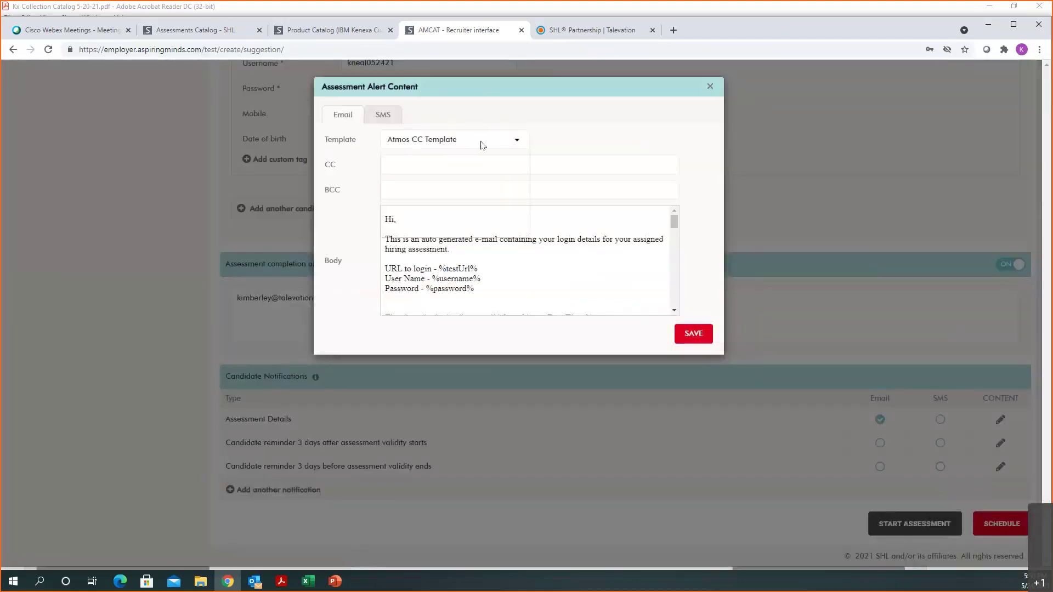
pyautogui.click(482, 144)
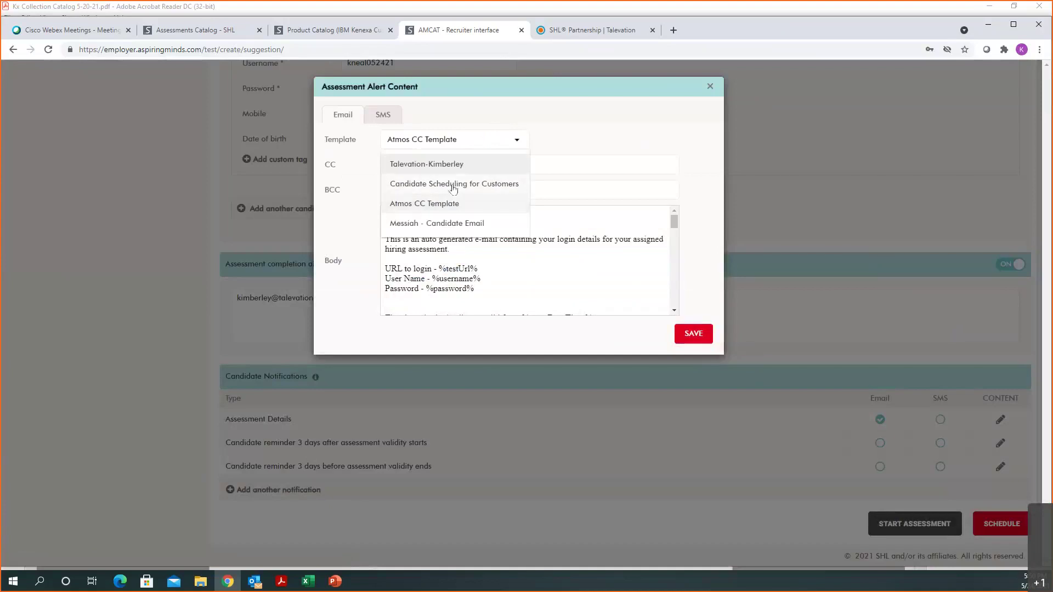
pyautogui.click(451, 185)
pyautogui.click(489, 142)
pyautogui.click(535, 185)
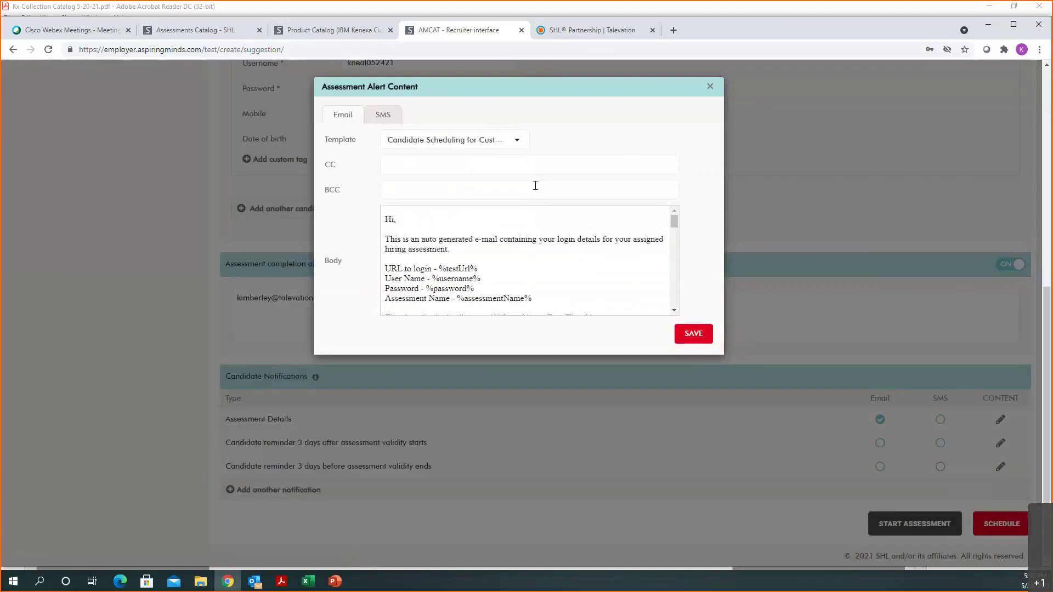
# Step: Add the recruiter's email address as BCC and save the email content
pyautogui.click(421, 185)
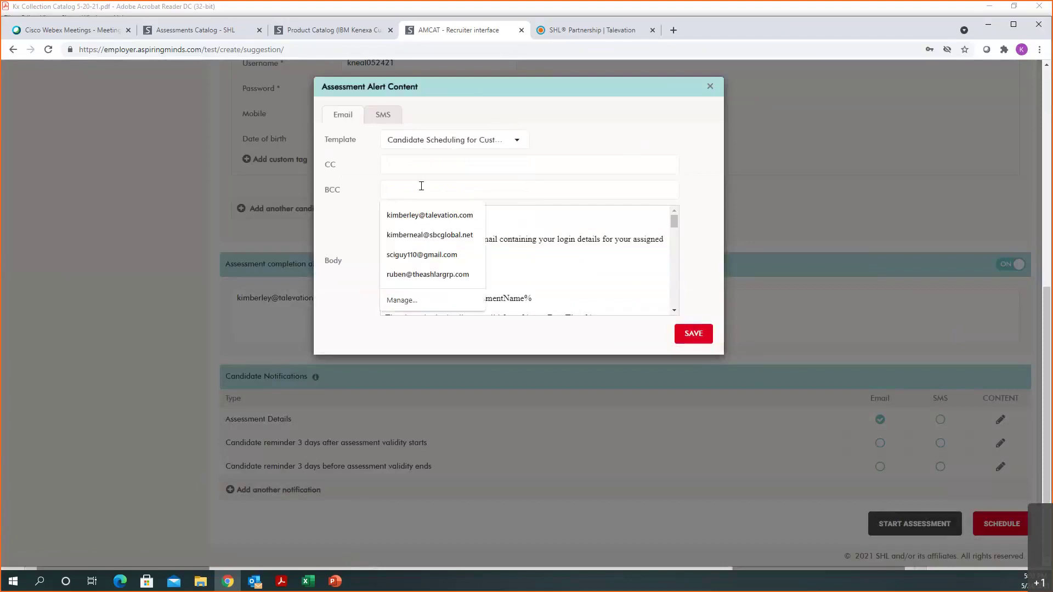
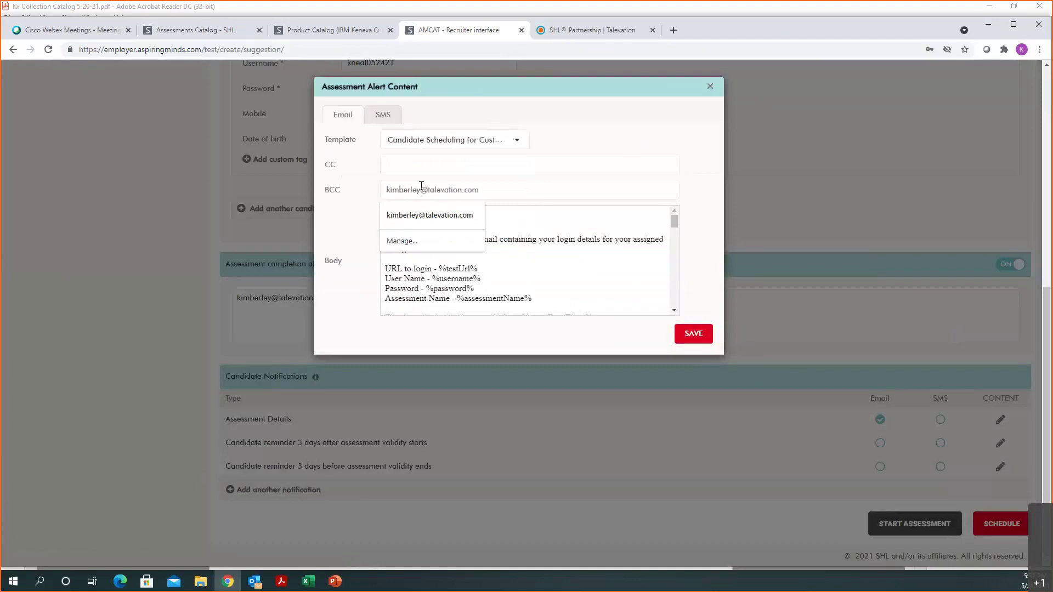
pyautogui.click(528, 245)
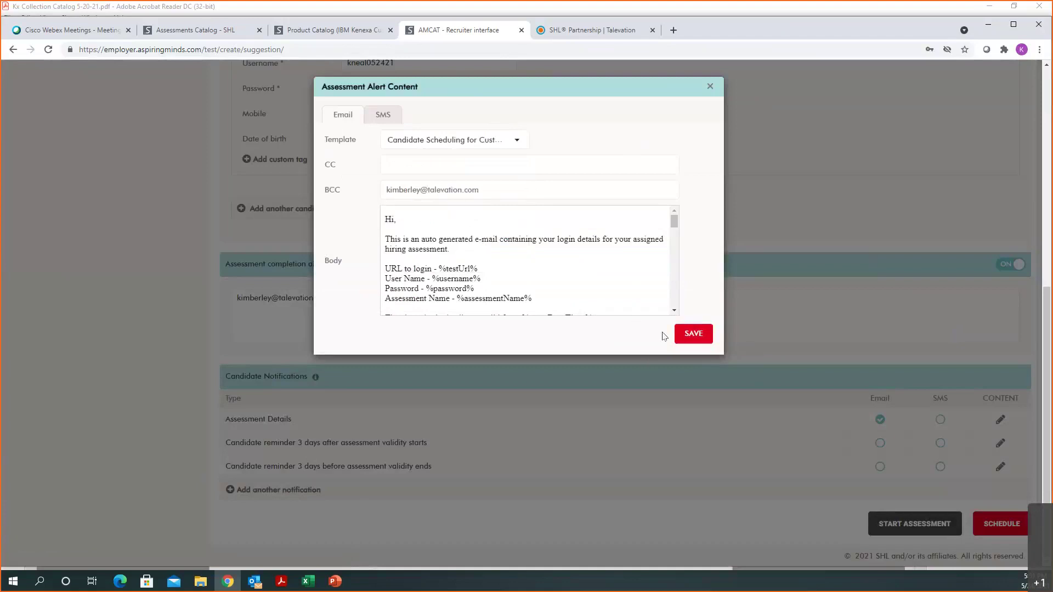
pyautogui.click(693, 333)
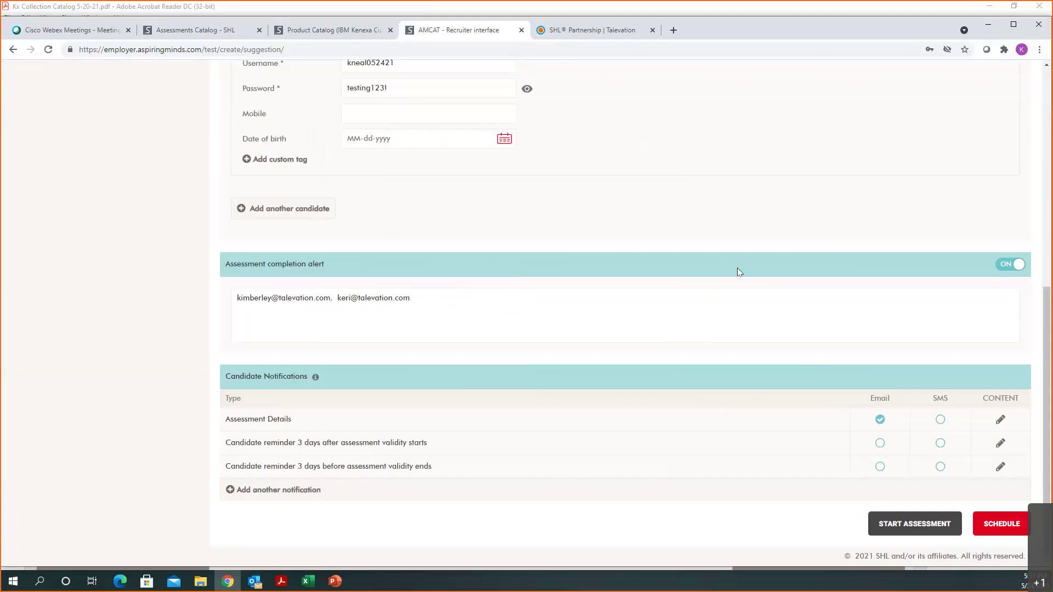
# Step: Schedule DEMO - Line Worker for the candidate, confirm the reviewed details and acknowledge success
pyautogui.scroll(3, 784, 204)
pyautogui.scroll(5, 784, 204)
pyautogui.scroll(-5, 810, 373)
pyautogui.scroll(-2, 806, 380)
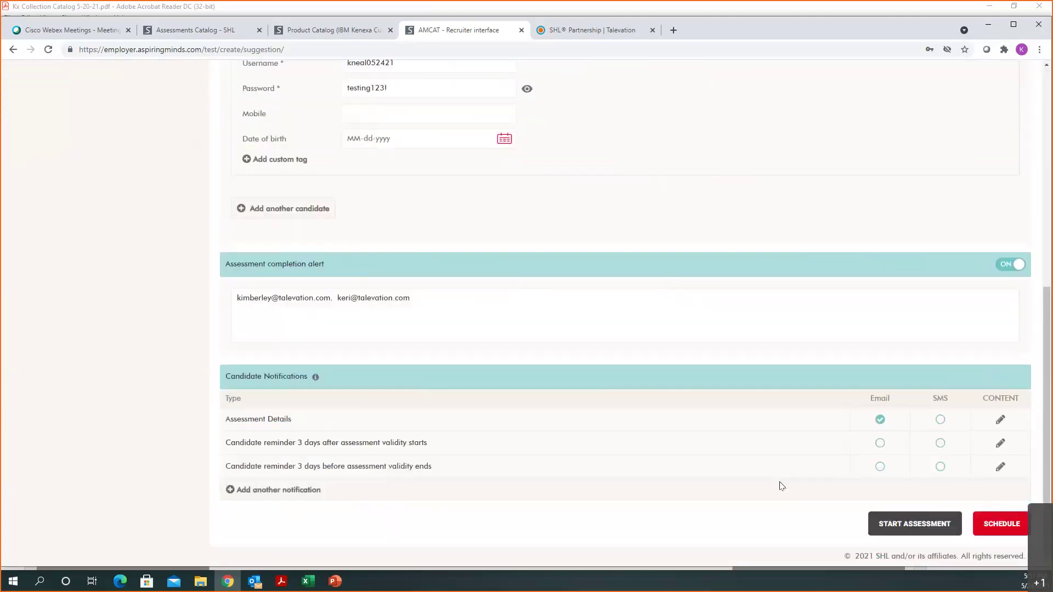
pyautogui.click(996, 525)
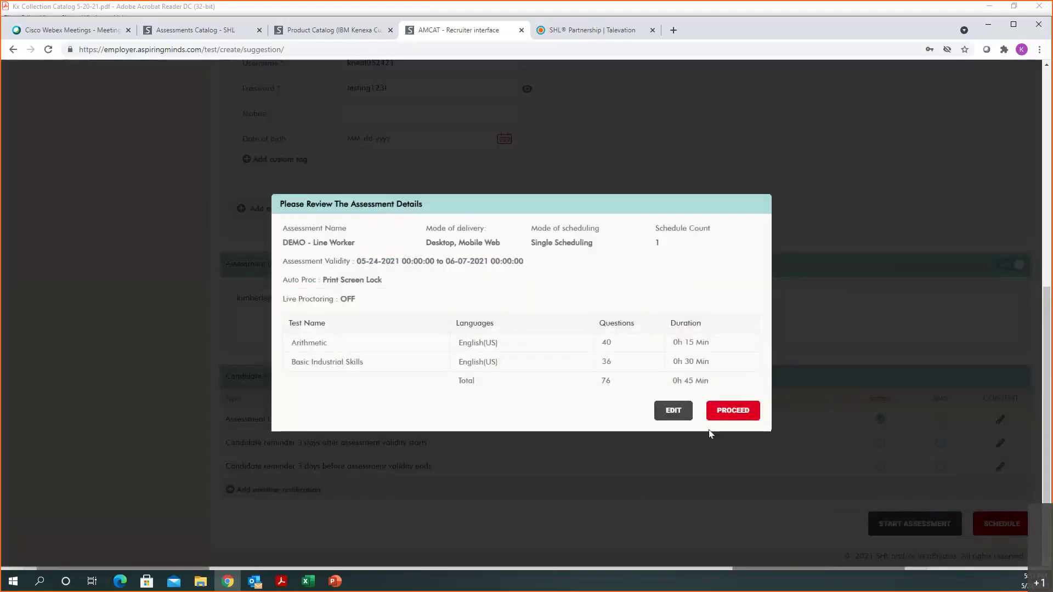
pyautogui.click(723, 412)
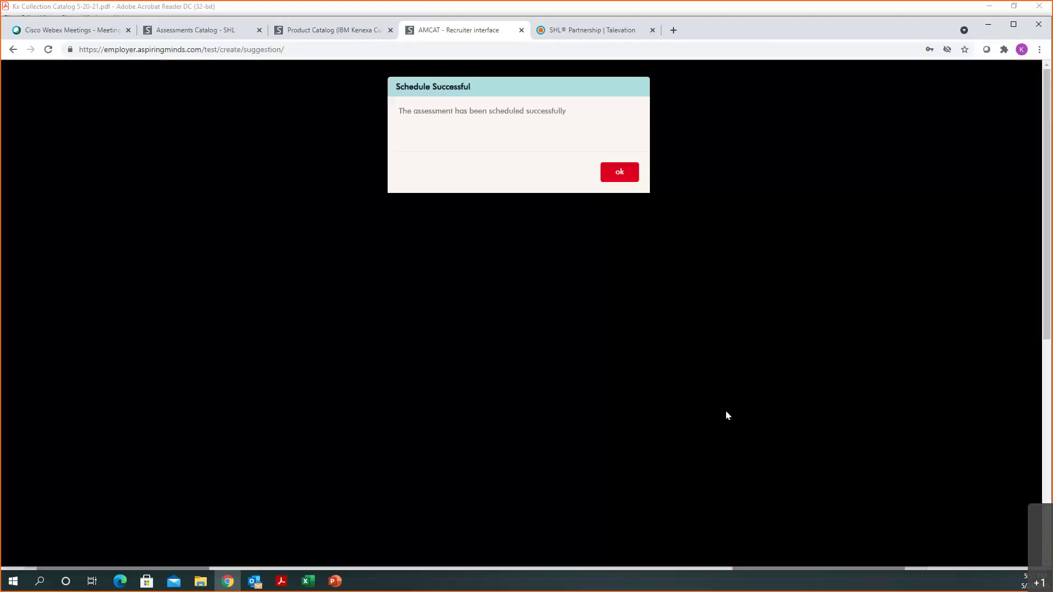
pyautogui.click(618, 175)
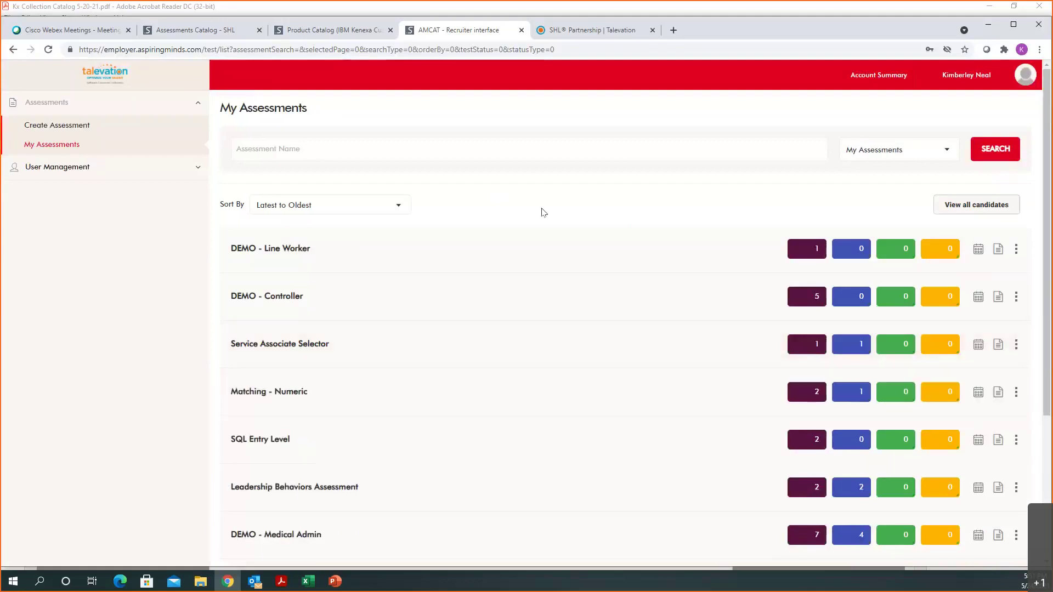
# Step: Bring up the details of the DEMO - Line Worker assessment in the list
pyautogui.moveTo(301, 267)
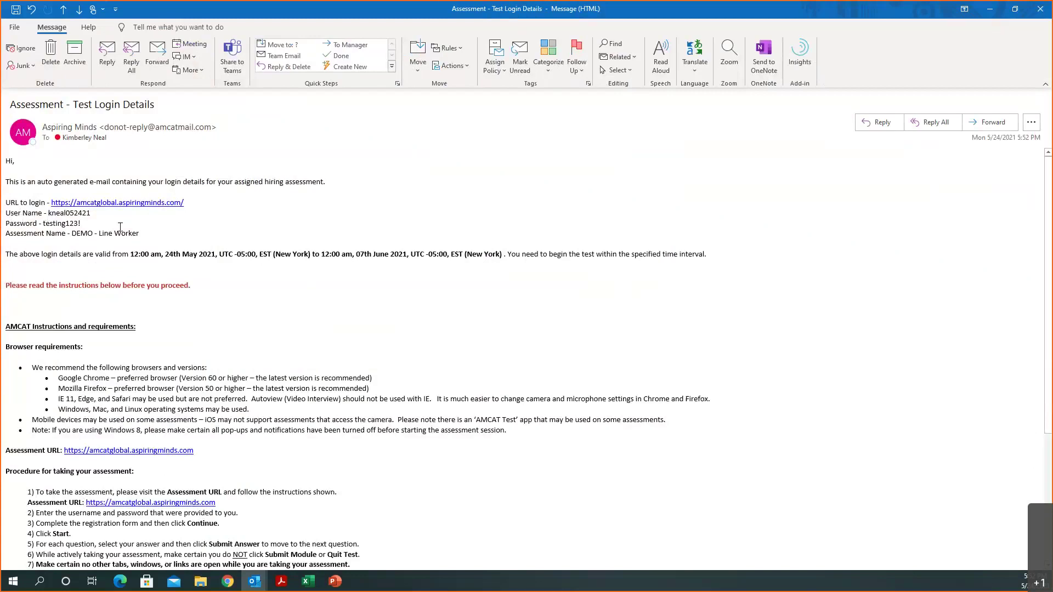
# Step: Read through the Assessment - Test Login Details email, then close Outlook
pyautogui.scroll(-6, 178, 283)
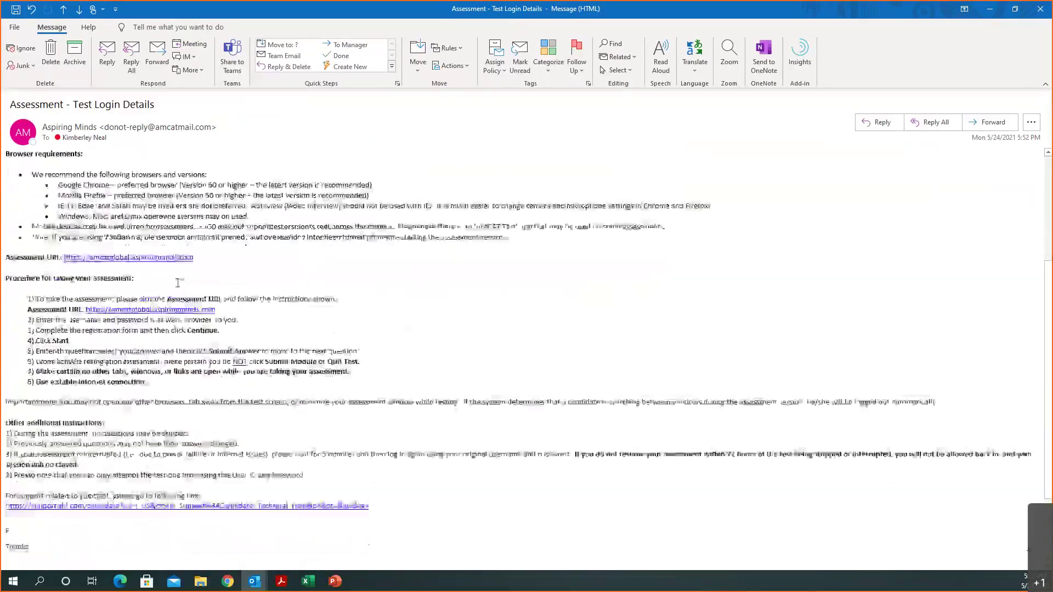
pyautogui.scroll(2, 178, 283)
pyautogui.scroll(3, 178, 283)
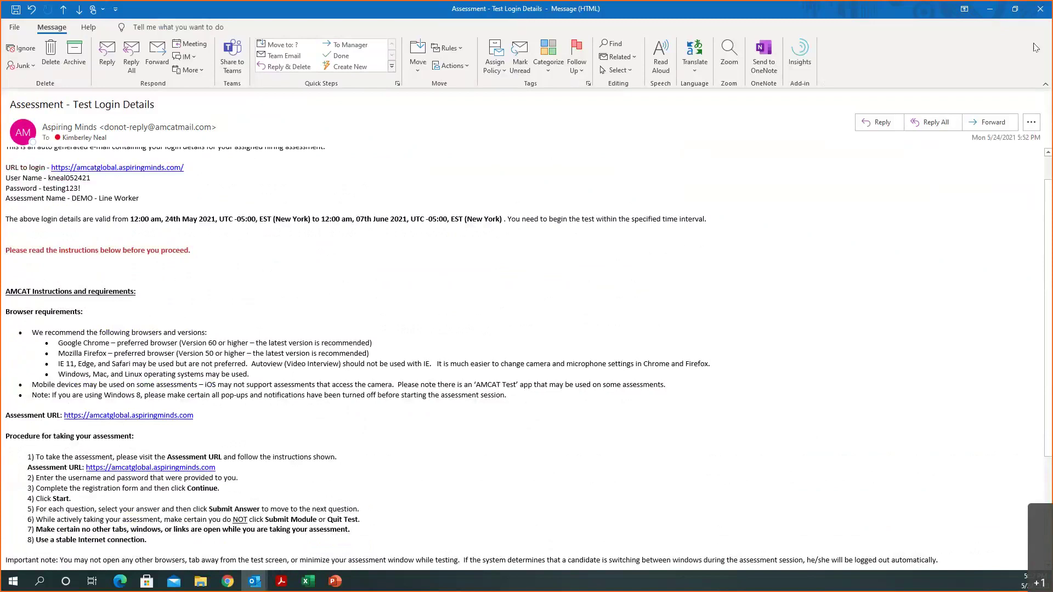
pyautogui.click(1038, 9)
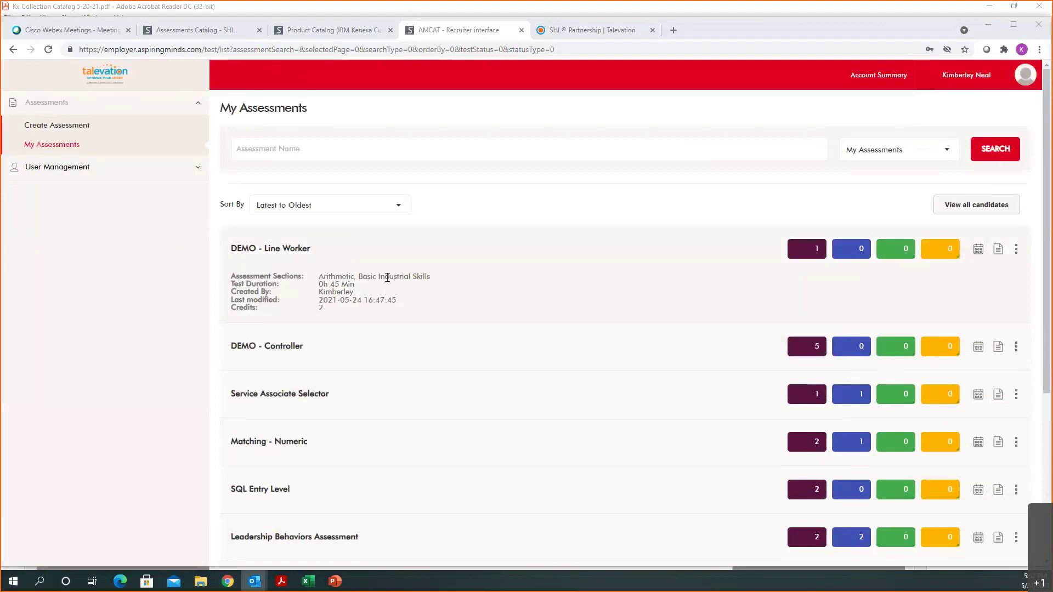
# Step: Select the Credits value 2, then open the DEMO - Line Worker actions menu
pyautogui.doubleClick(322, 309)
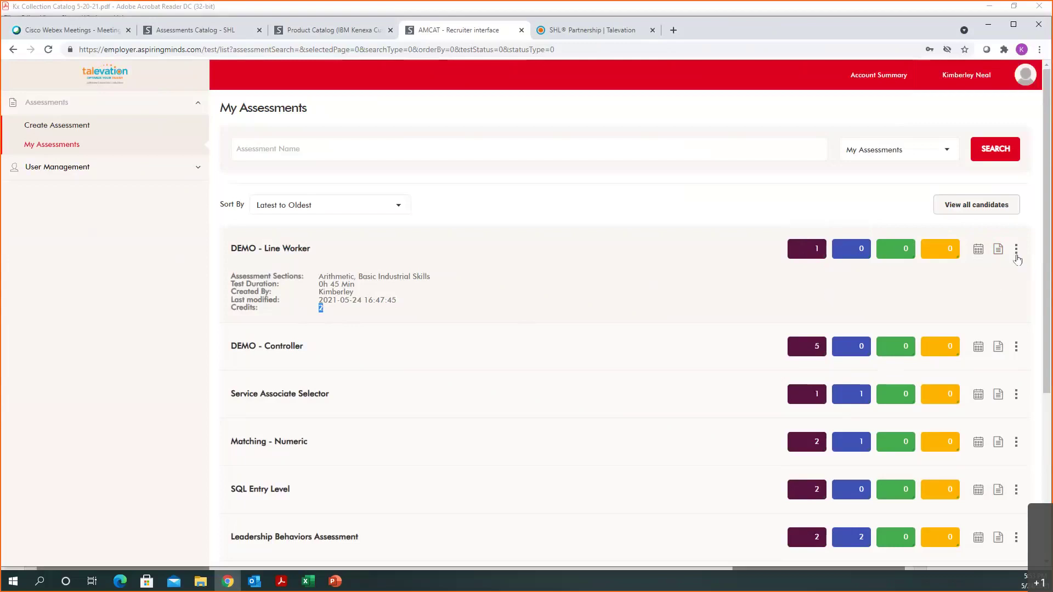
pyautogui.click(1016, 252)
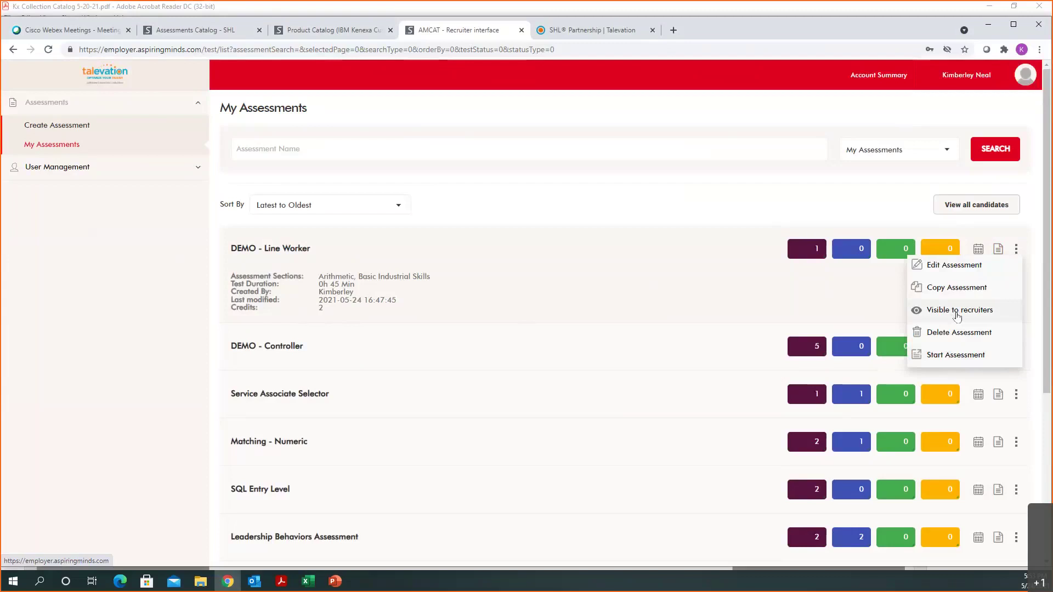
# Step: Make DEMO - Line Worker visible to recruiters For All Users, save, and close the dialog
pyautogui.click(958, 310)
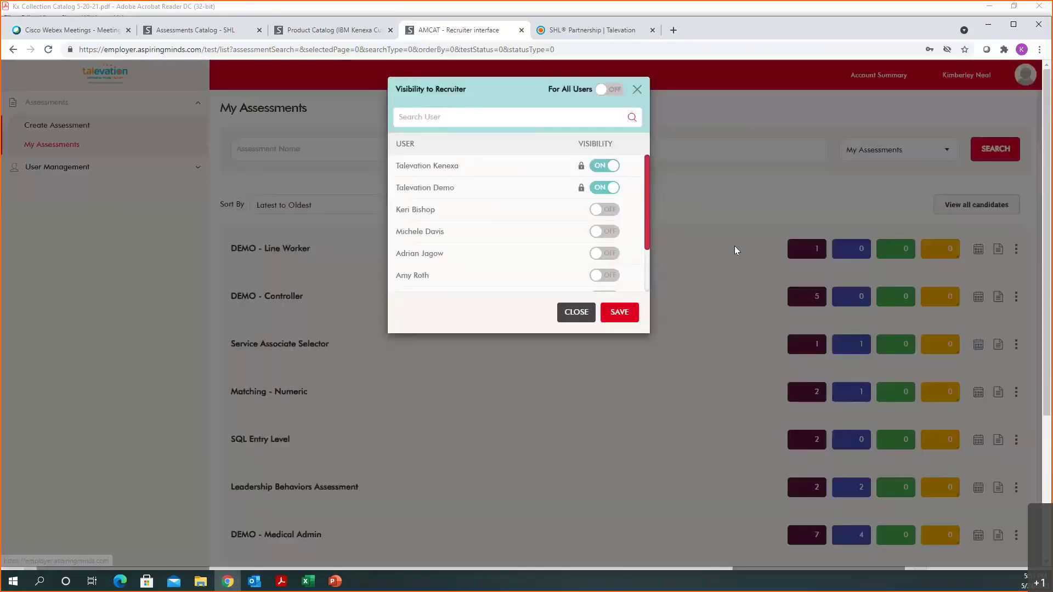
pyautogui.click(611, 258)
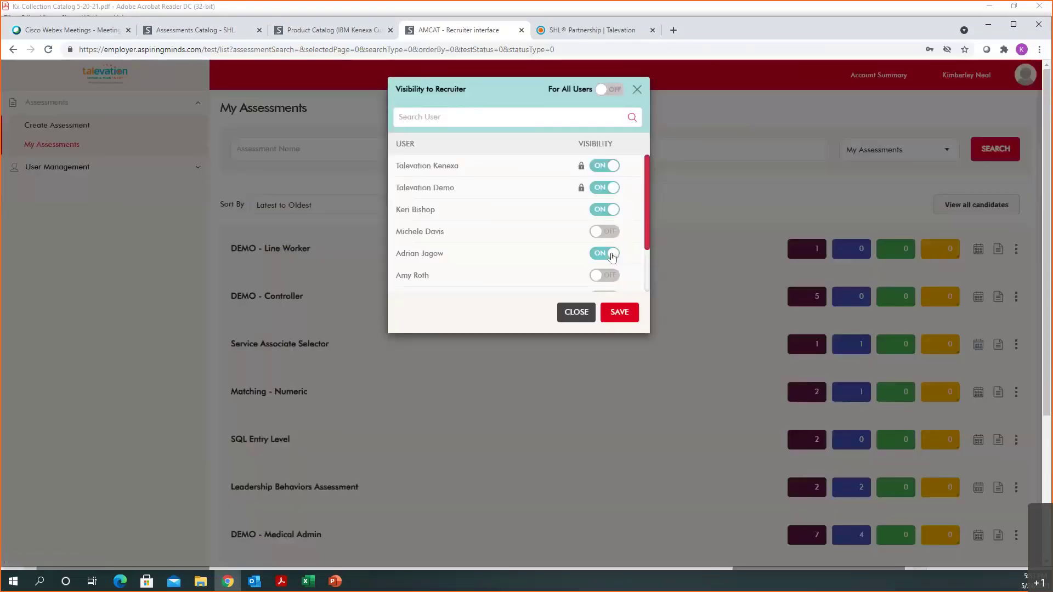
pyautogui.click(613, 94)
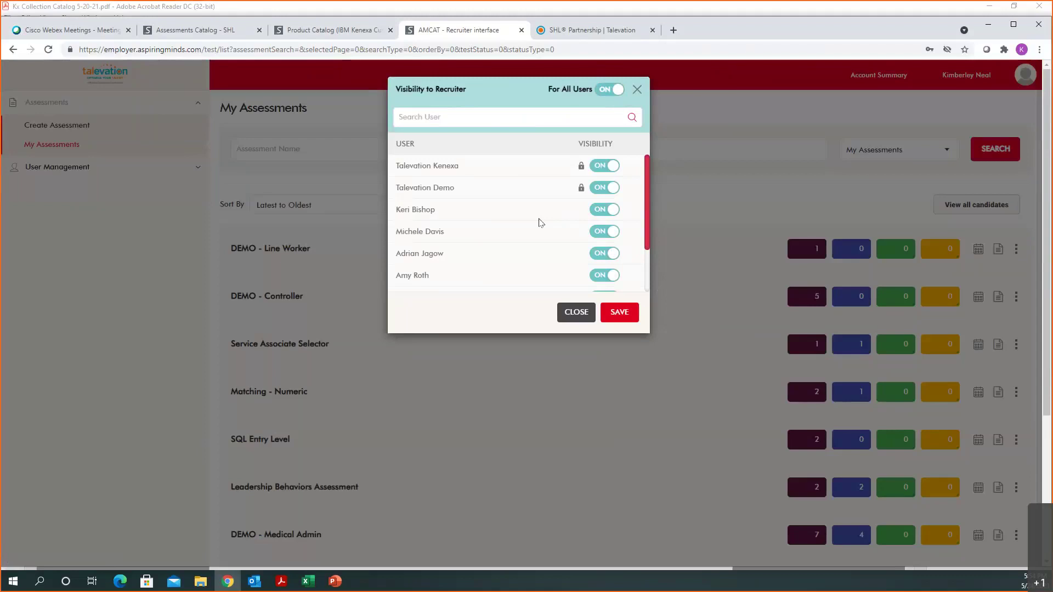
pyautogui.click(619, 312)
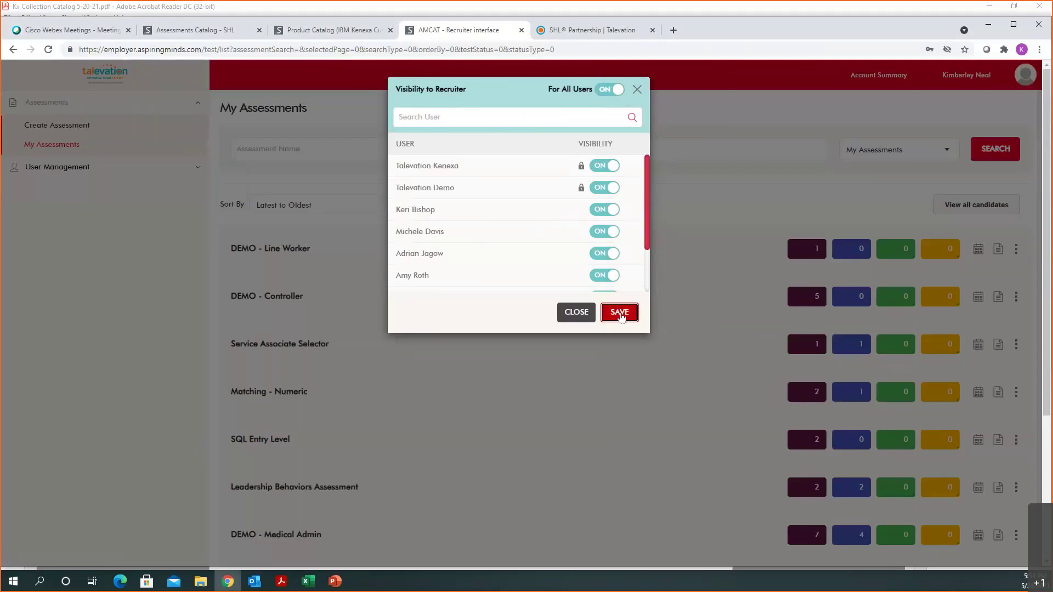
pyautogui.click(576, 313)
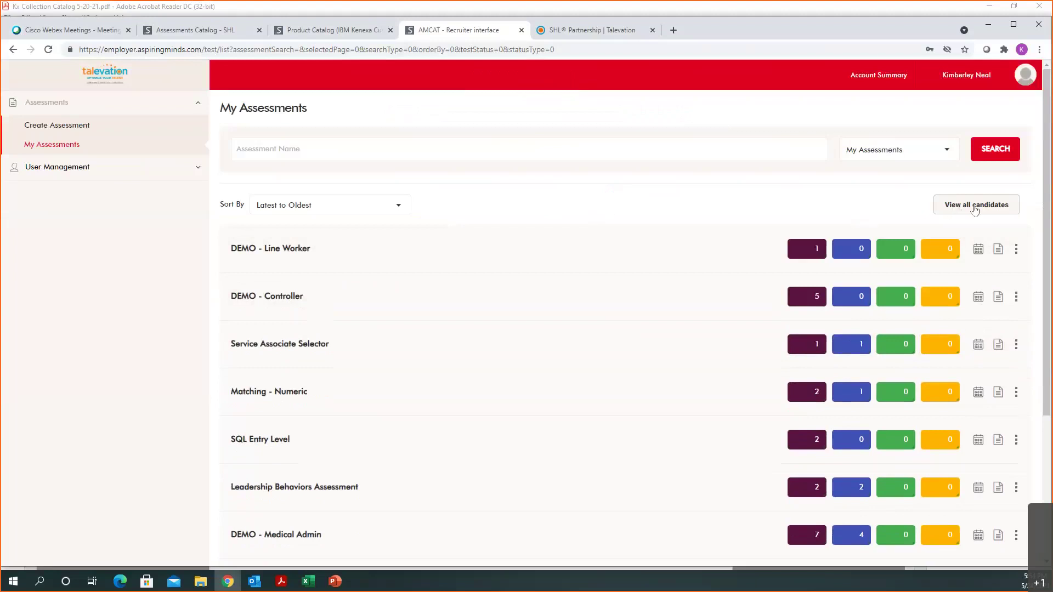
# Step: Open the list of all candidates and expand the advanced search filters
pyautogui.click(975, 210)
pyautogui.click(975, 210)
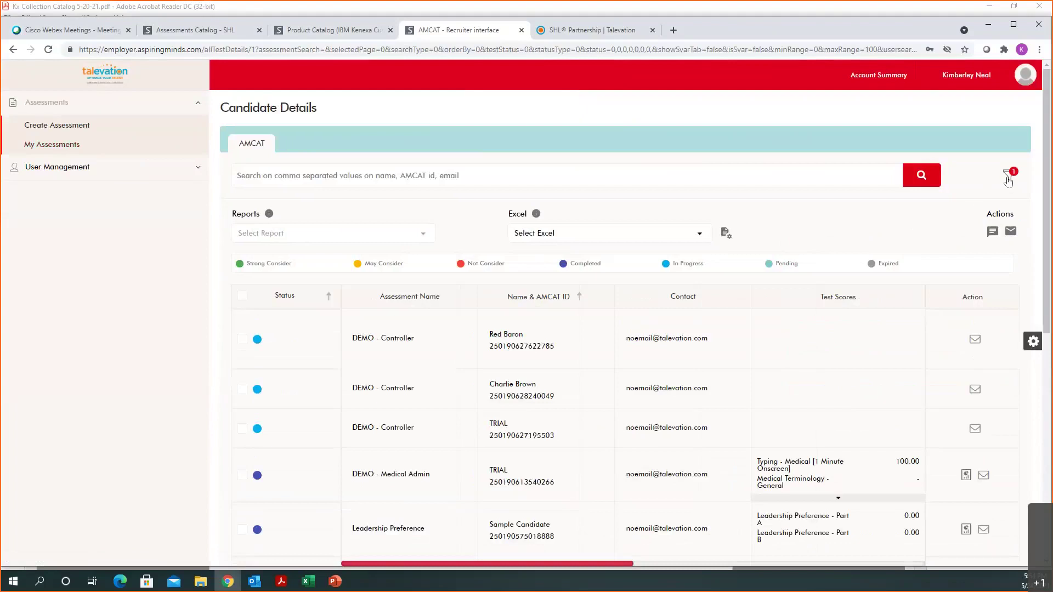
pyautogui.click(1012, 185)
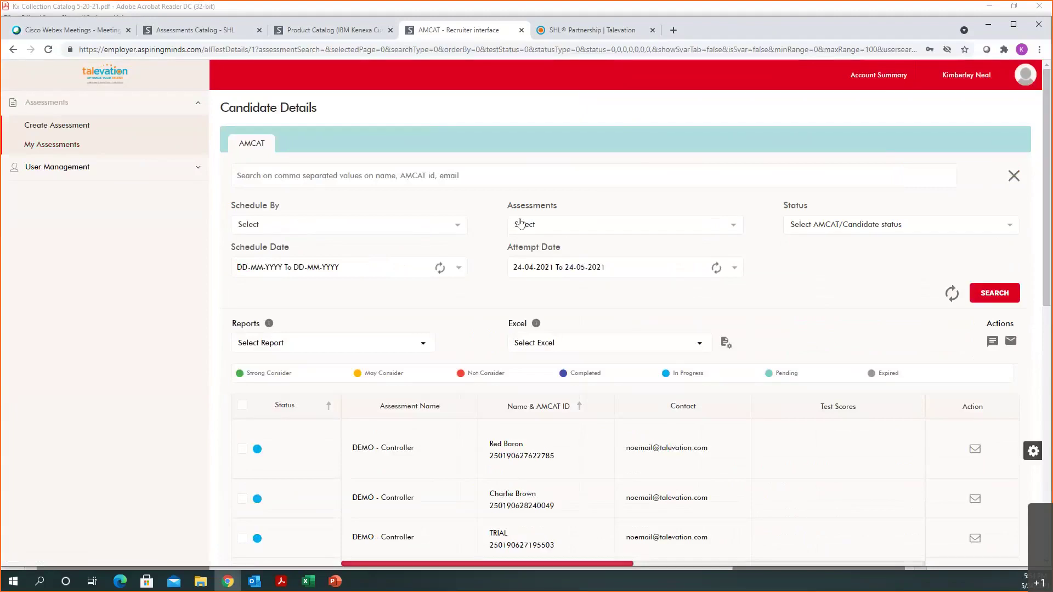
# Step: Check the candidate status filter options without changing them
pyautogui.click(805, 231)
pyautogui.scroll(-1, 833, 331)
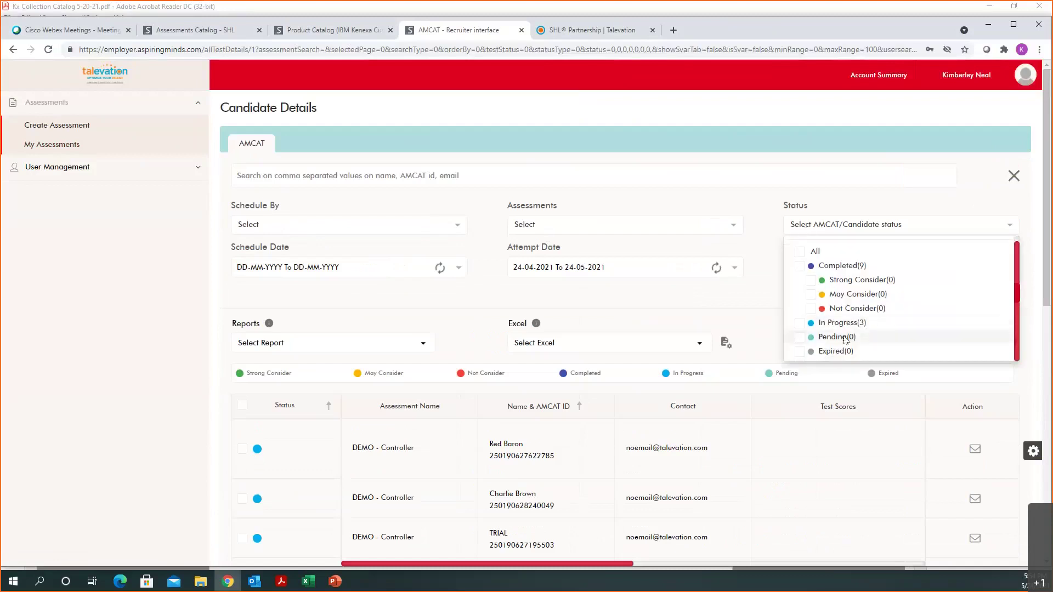
pyautogui.click(770, 305)
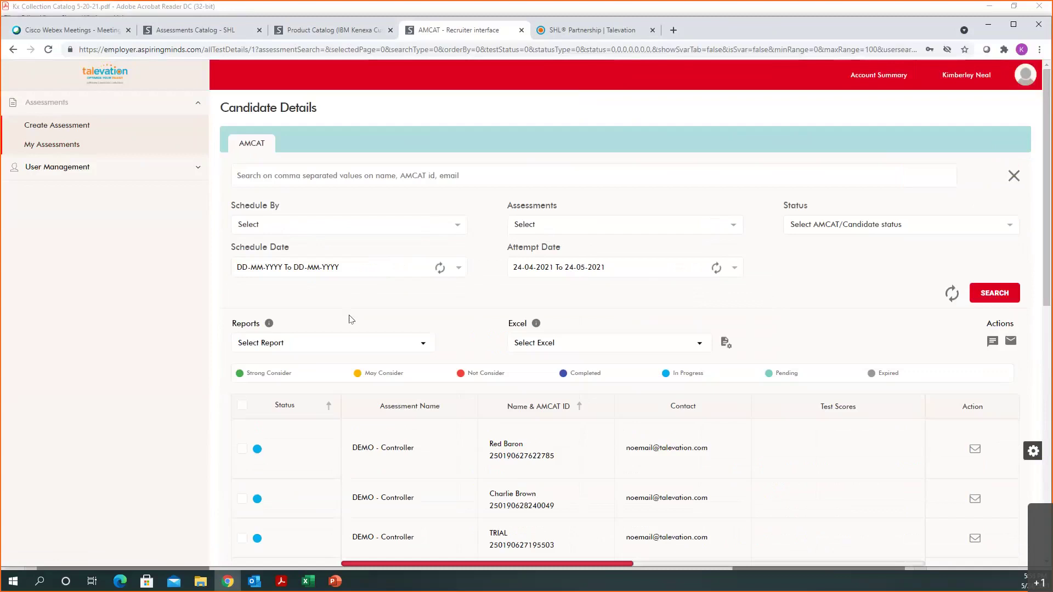
# Step: Set the schedule date range to 01-05-2021–24-05-2021, clear the attempt date range, and search
pyautogui.click(329, 274)
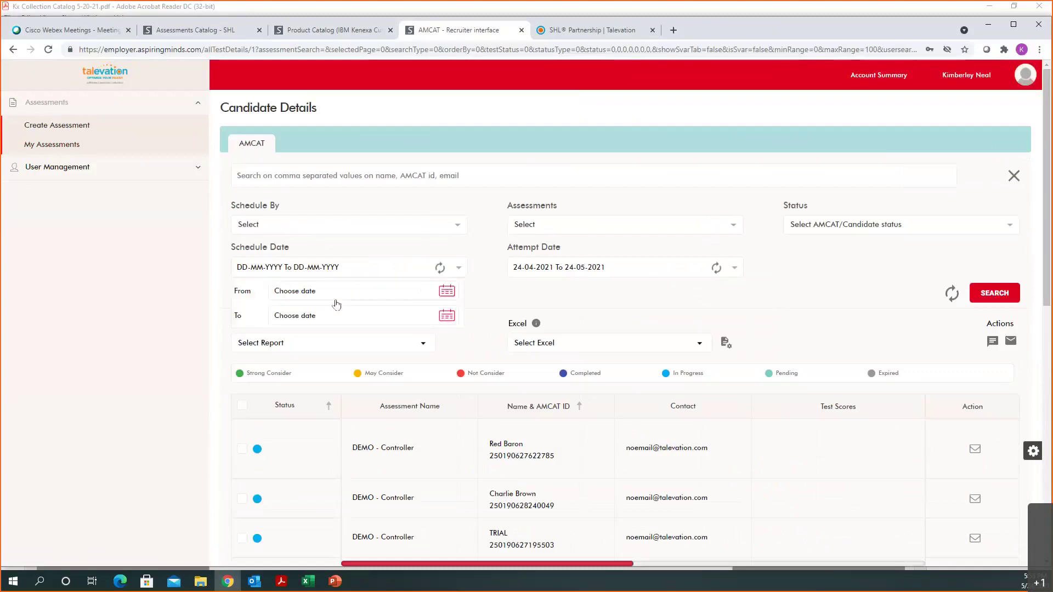
pyautogui.click(448, 294)
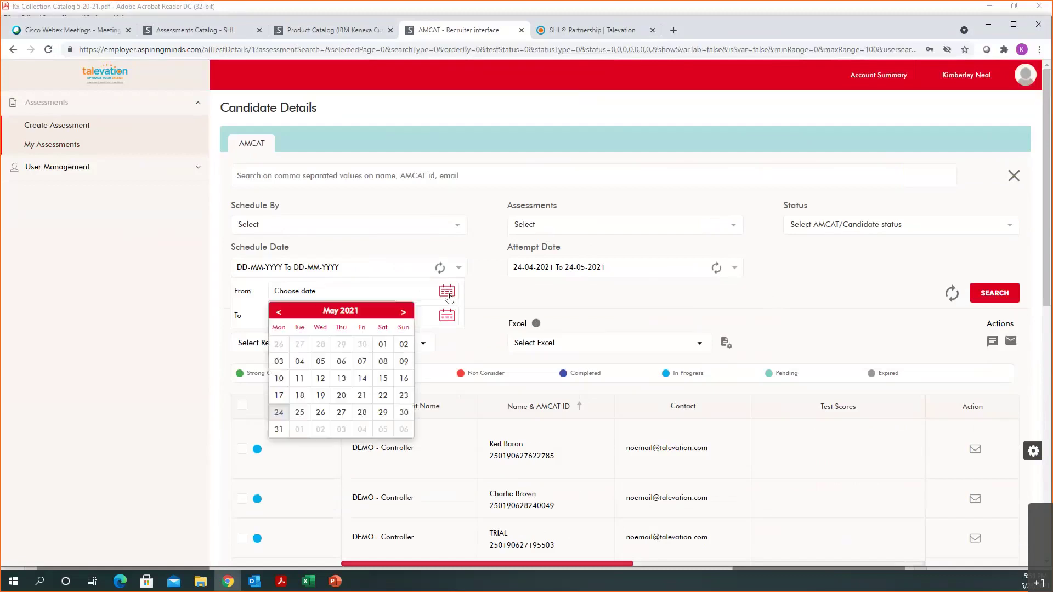
pyautogui.click(281, 324)
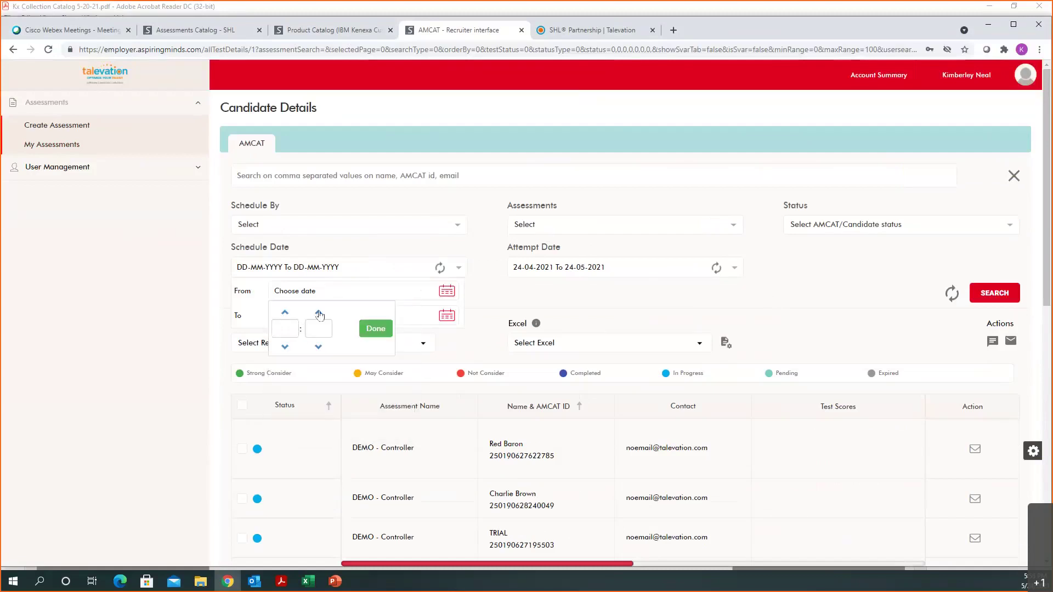
pyautogui.click(375, 329)
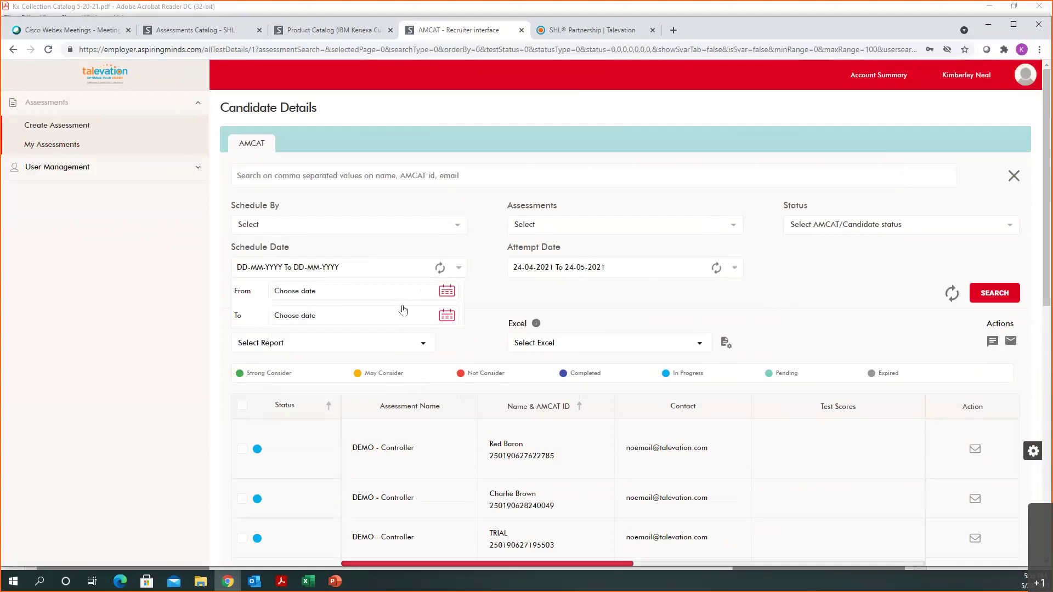
pyautogui.click(446, 291)
pyautogui.click(382, 344)
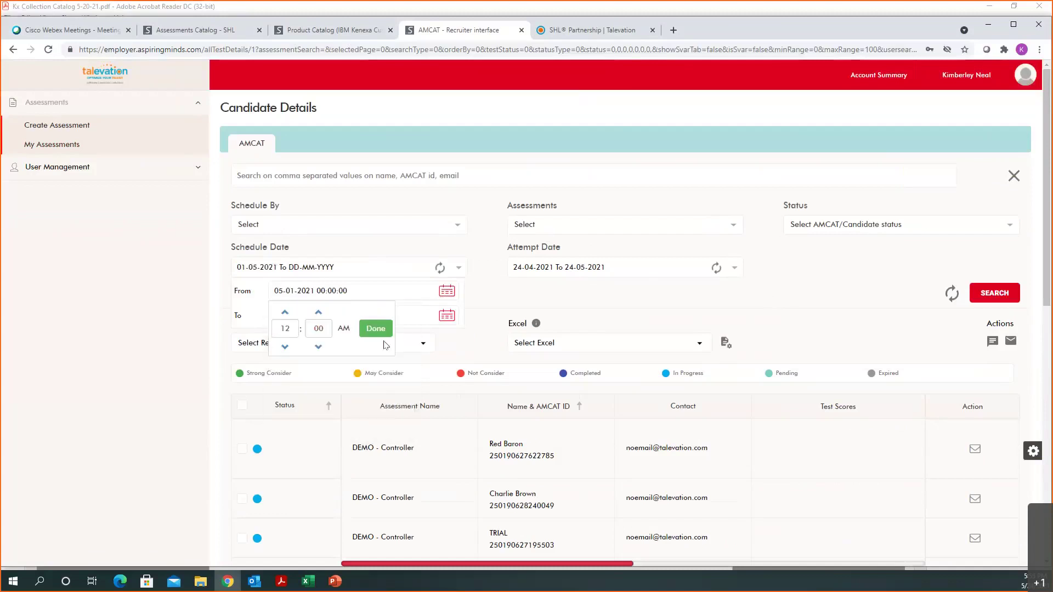
pyautogui.click(376, 329)
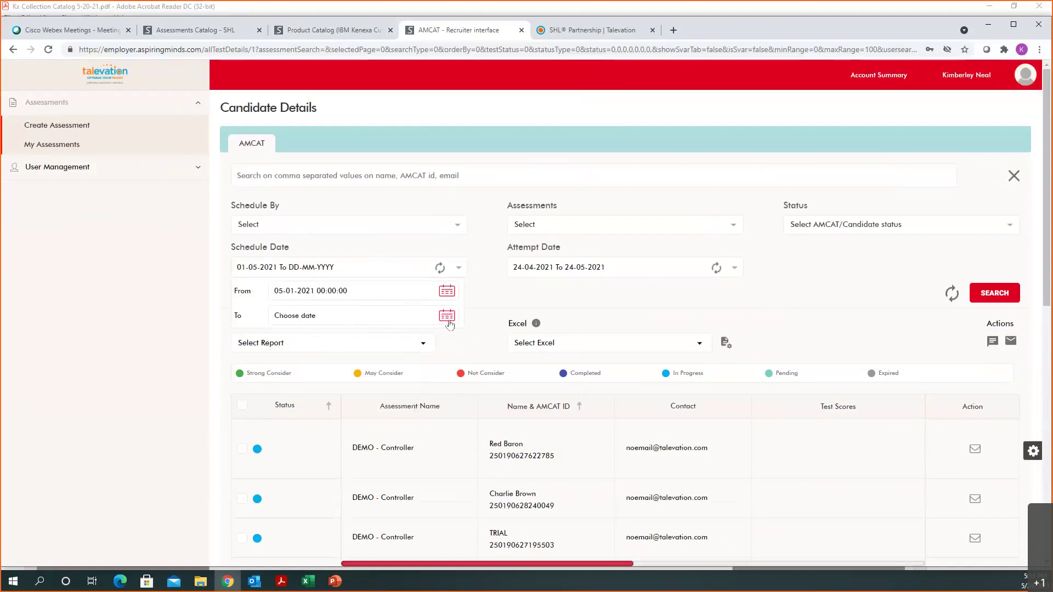
pyautogui.click(446, 315)
pyautogui.click(279, 437)
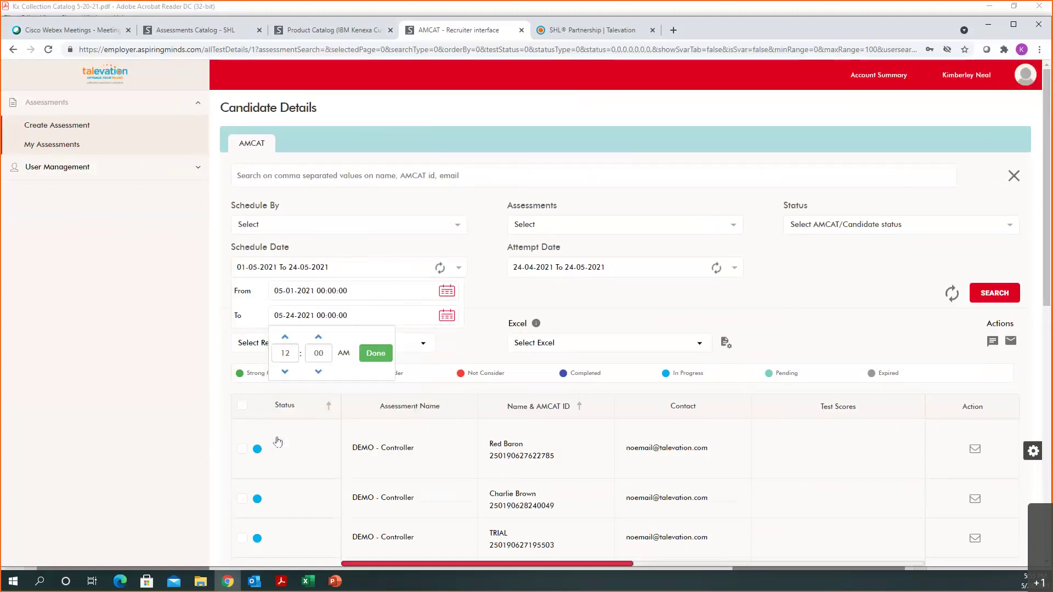
pyautogui.click(375, 353)
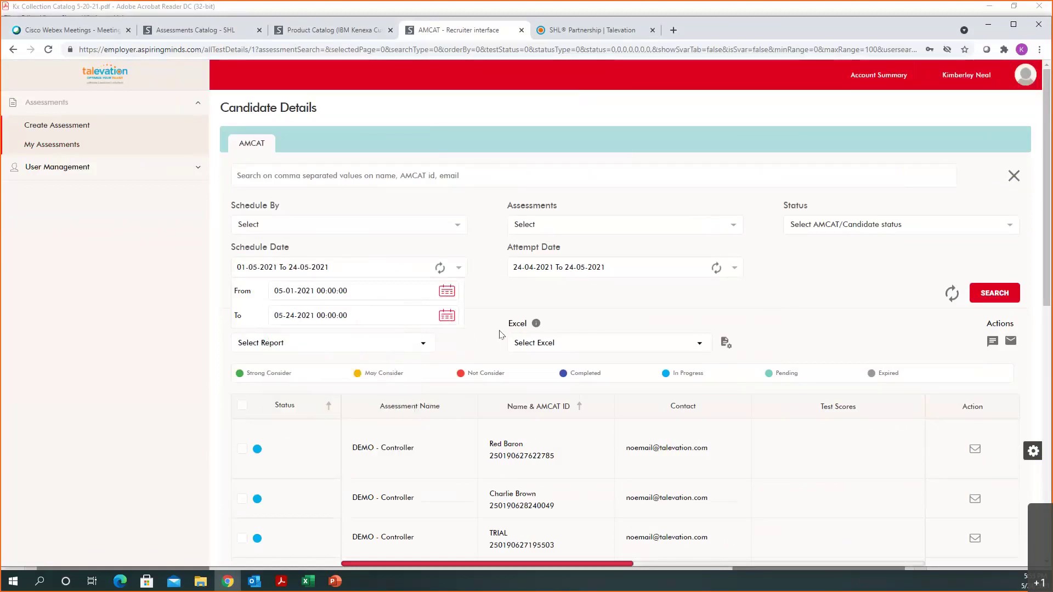
pyautogui.click(616, 300)
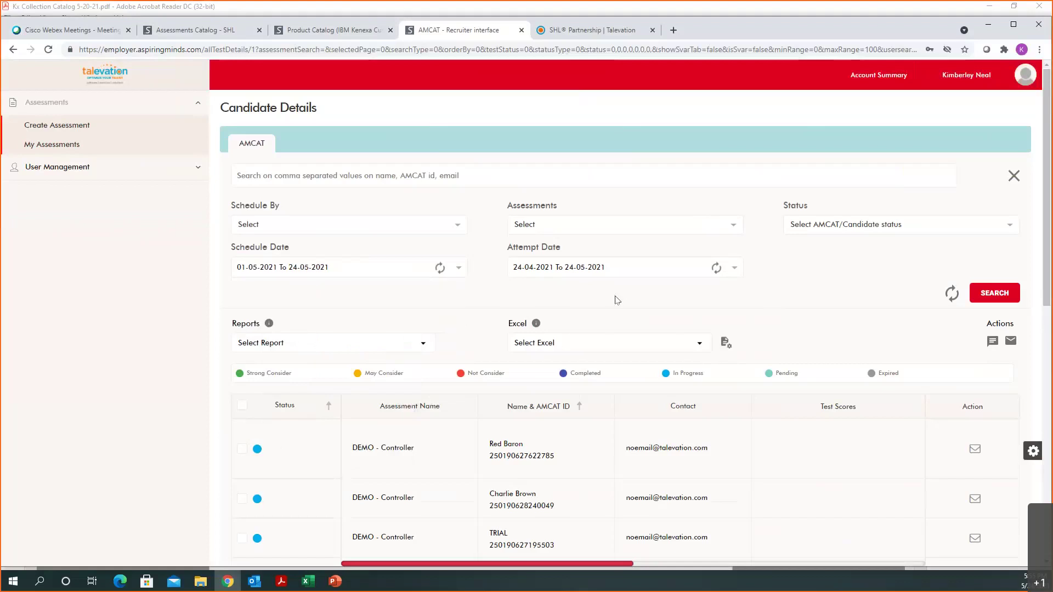
pyautogui.click(711, 273)
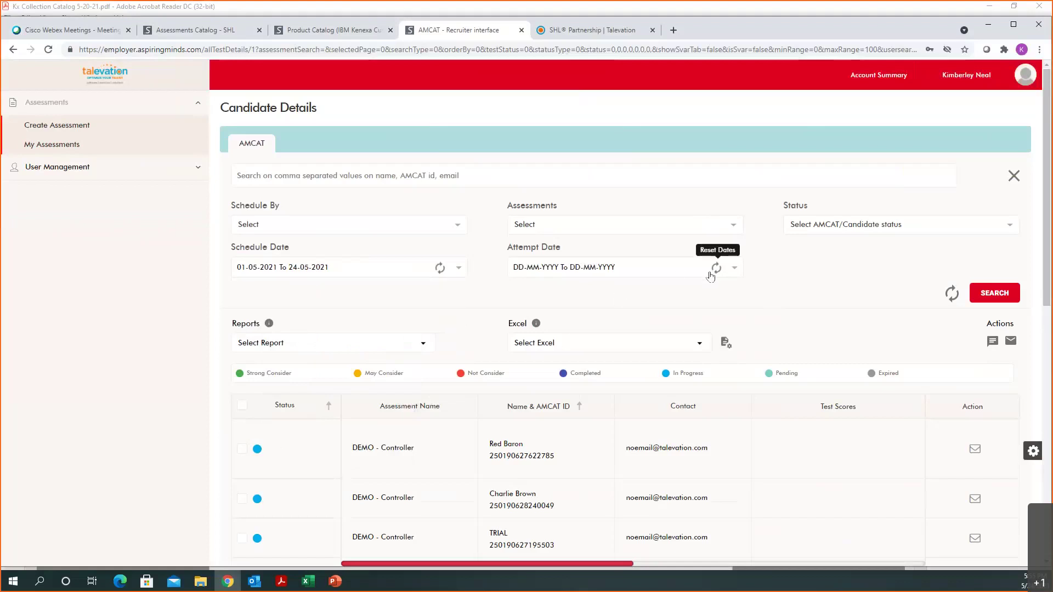
pyautogui.click(994, 292)
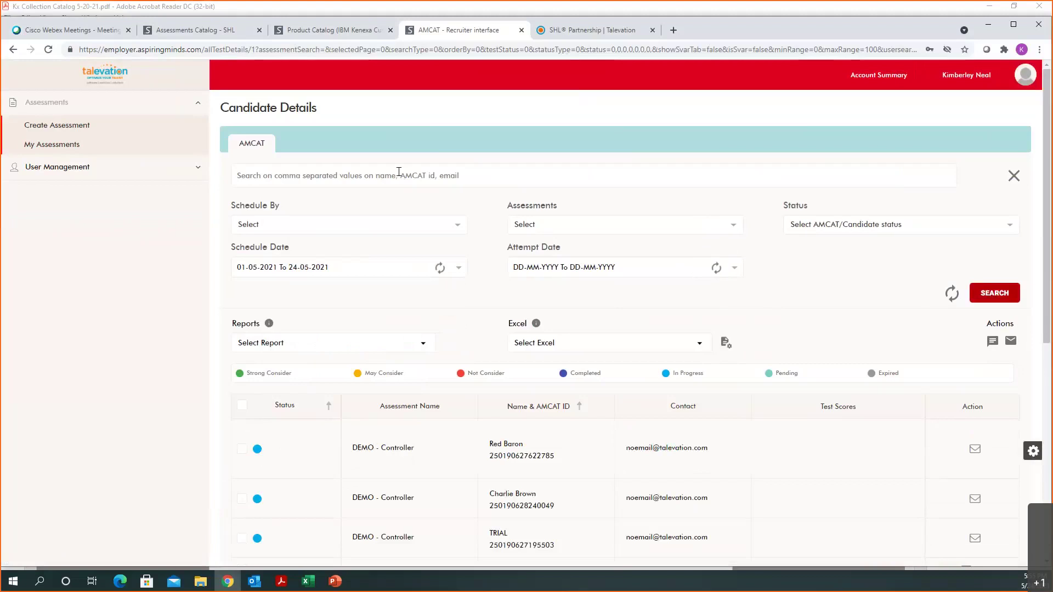
# Step: Filter the candidate table by the candidate's full name, then return to My Assessments
pyautogui.click(284, 174)
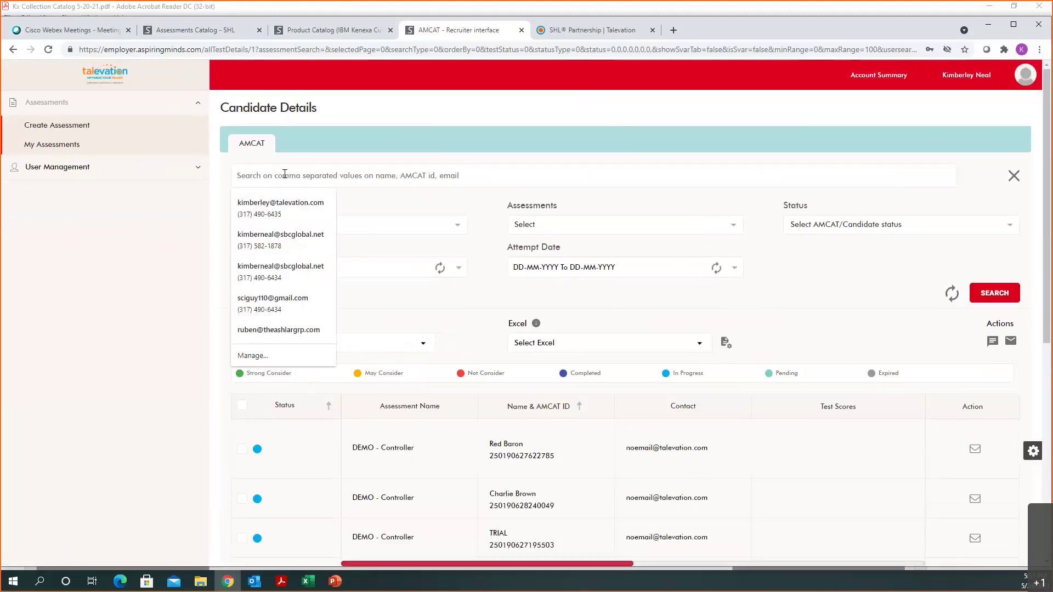
pyautogui.write('Charlei')
pyautogui.press('BackSpace')
pyautogui.press('BackSpace')
pyautogui.write('ie Brown')
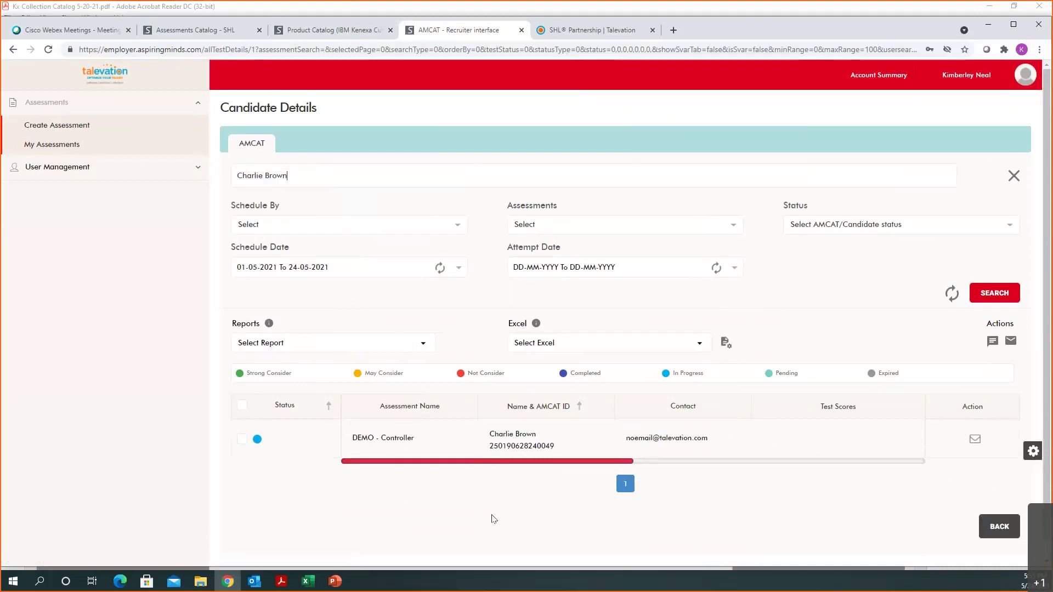
pyautogui.click(74, 149)
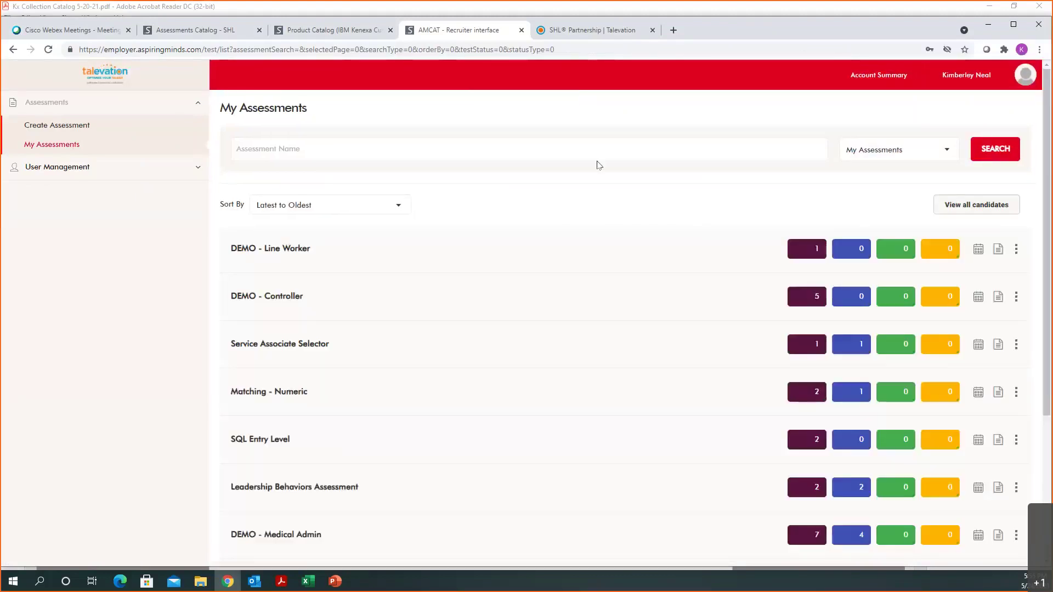
# Step: Search assessments for 'demo - typing' and open the scheduled candidates of DEMO - Typing - General
pyautogui.click(568, 149)
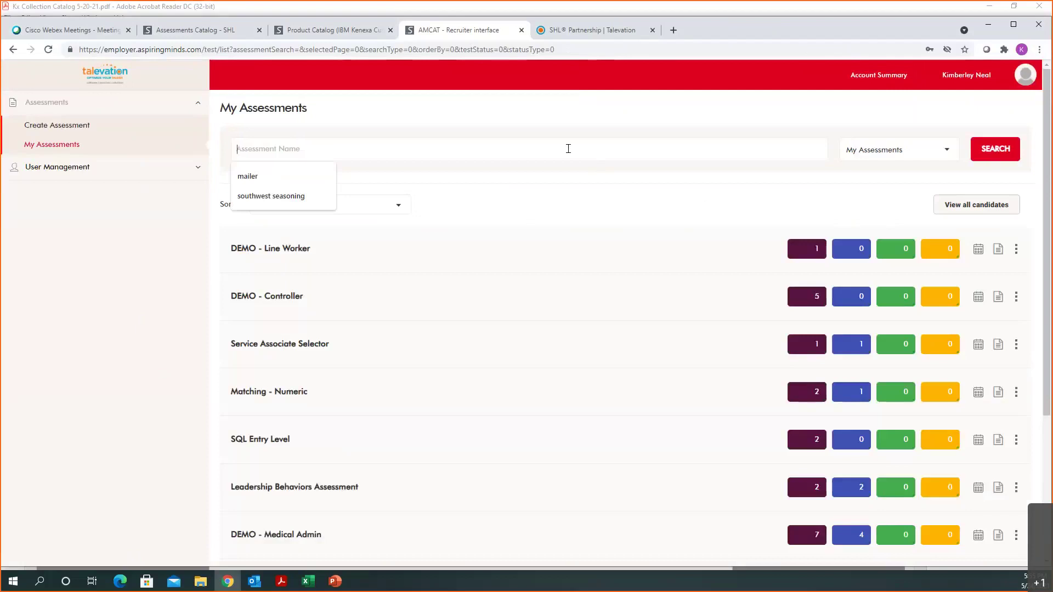
pyautogui.write('demo - typing')
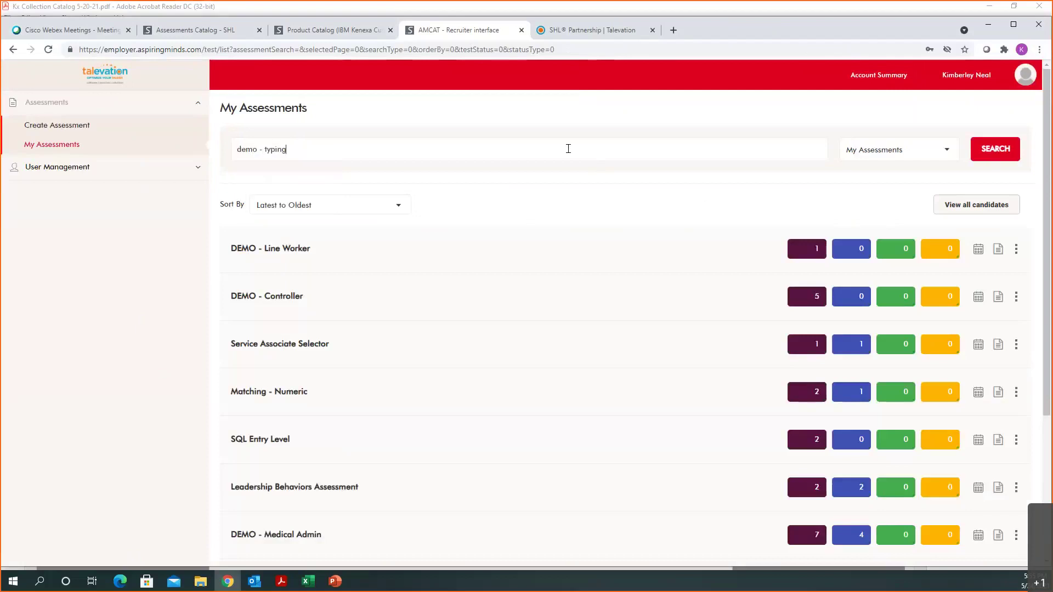
pyautogui.press('Return')
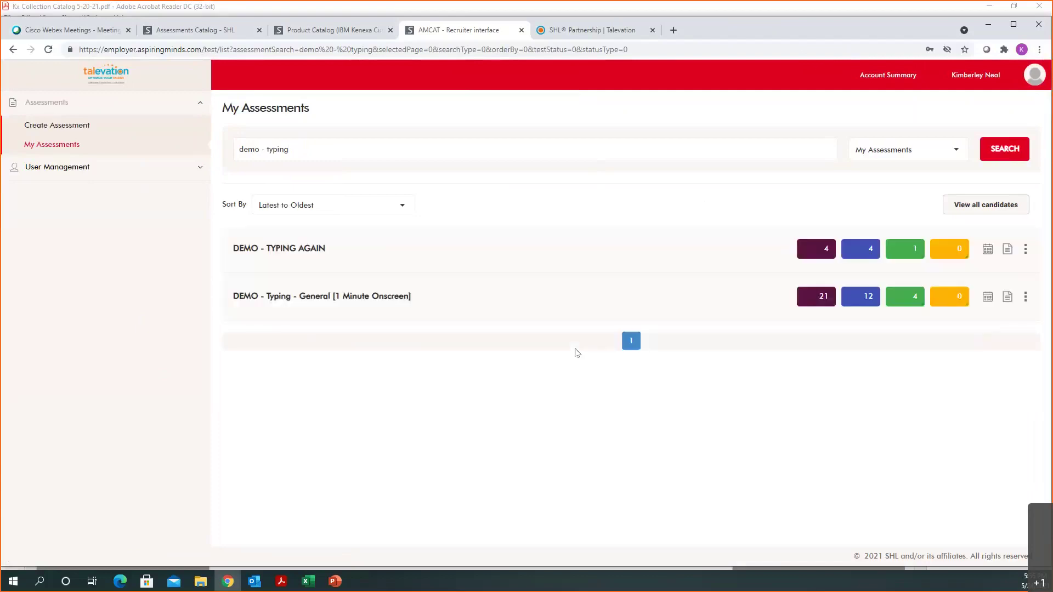
pyautogui.moveTo(414, 298)
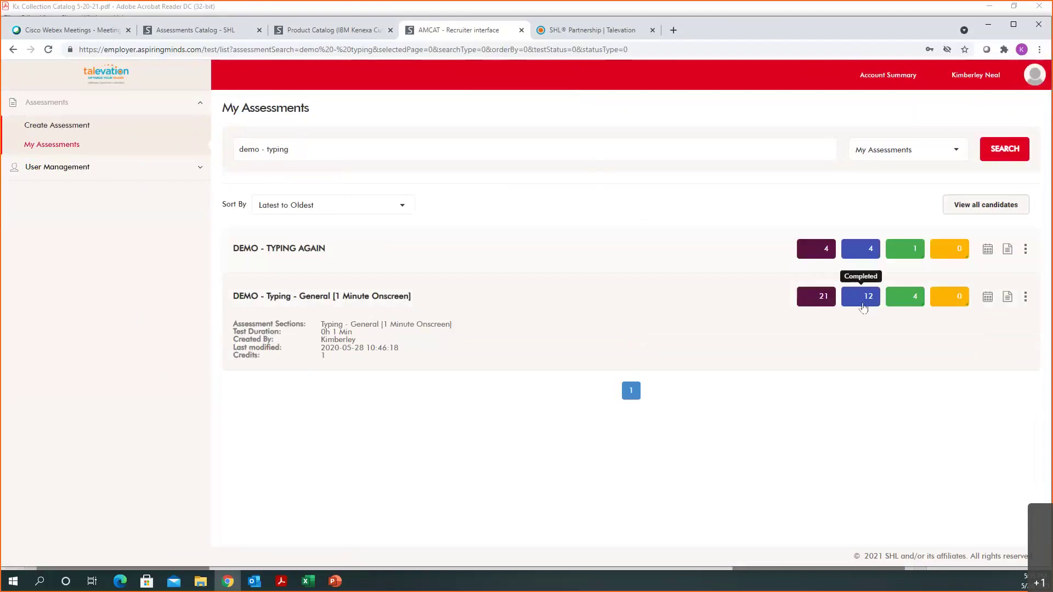
pyautogui.click(808, 303)
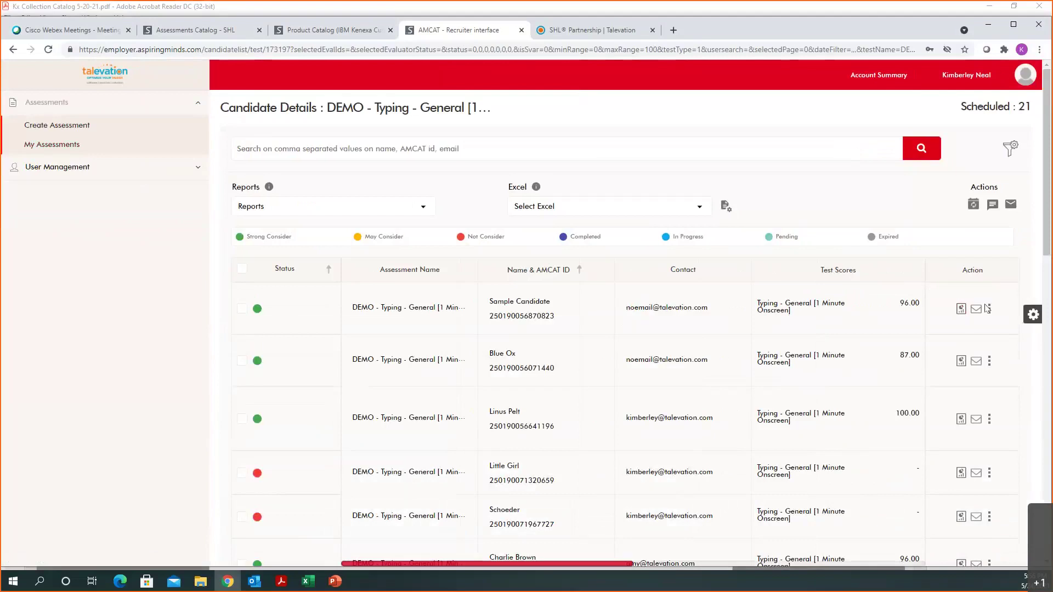
# Step: Open the first candidate's actions, then bring the Sample Counting report up in Acrobat
pyautogui.click(988, 311)
pyautogui.click(281, 581)
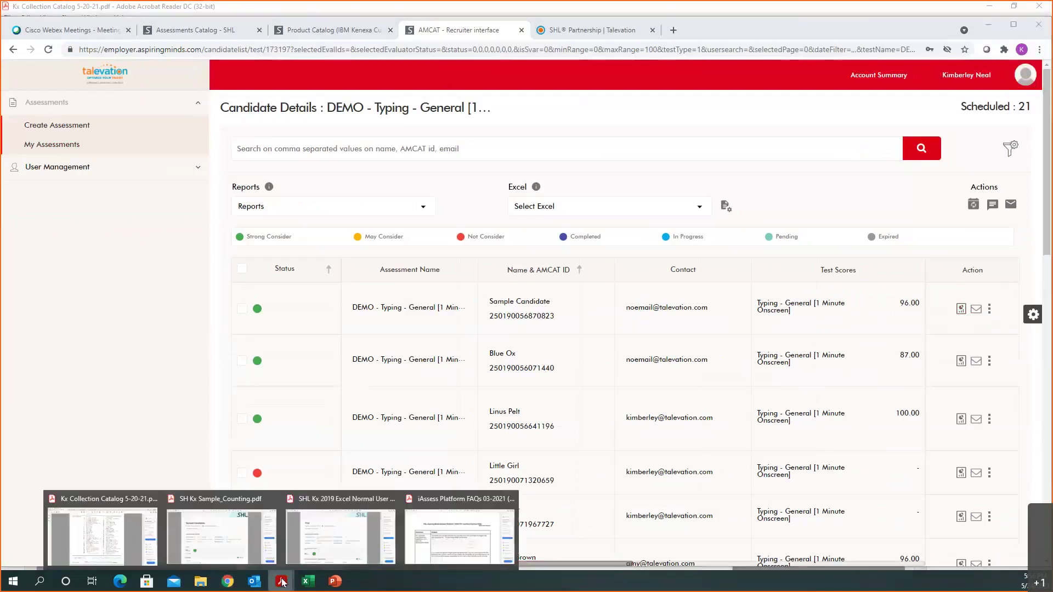
pyautogui.click(232, 551)
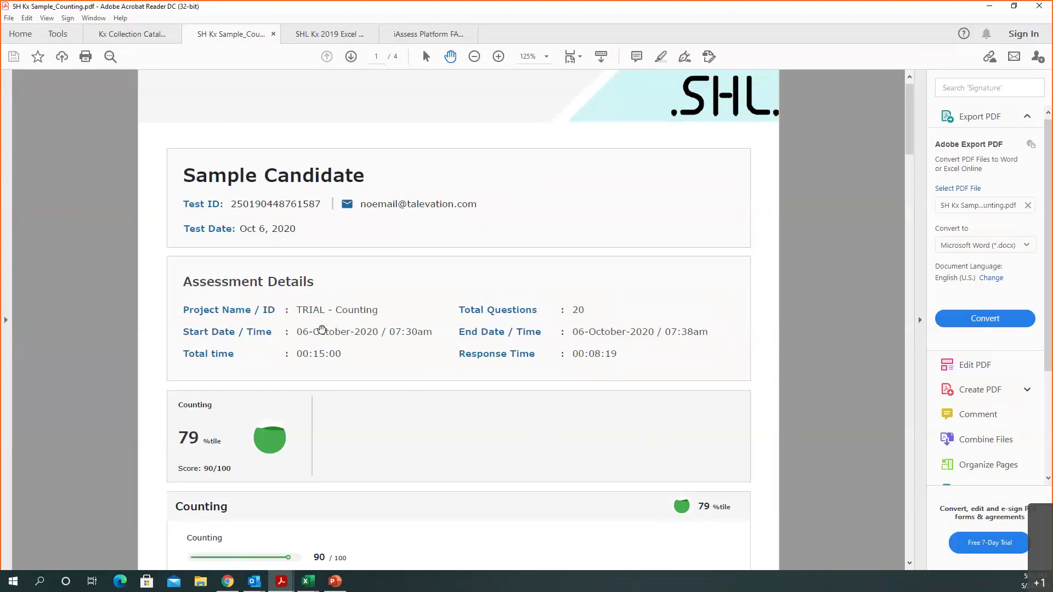
# Step: Scroll the Sample Counting report and highlight its Global Average: 75 line
pyautogui.scroll(-4, 349, 404)
pyautogui.scroll(-2, 350, 404)
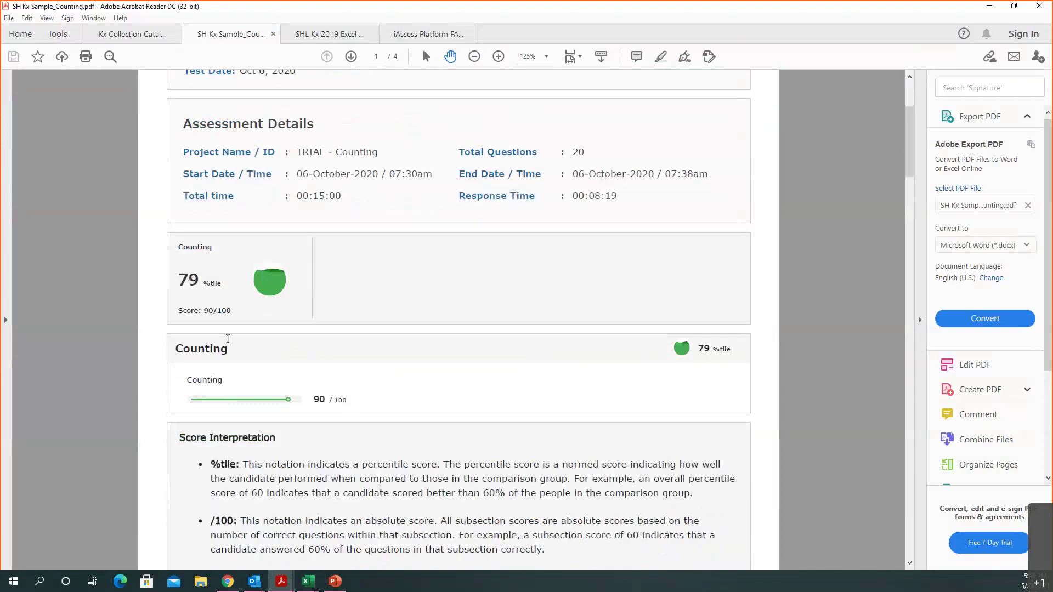
pyautogui.scroll(-5, 401, 404)
pyautogui.scroll(-14, 401, 404)
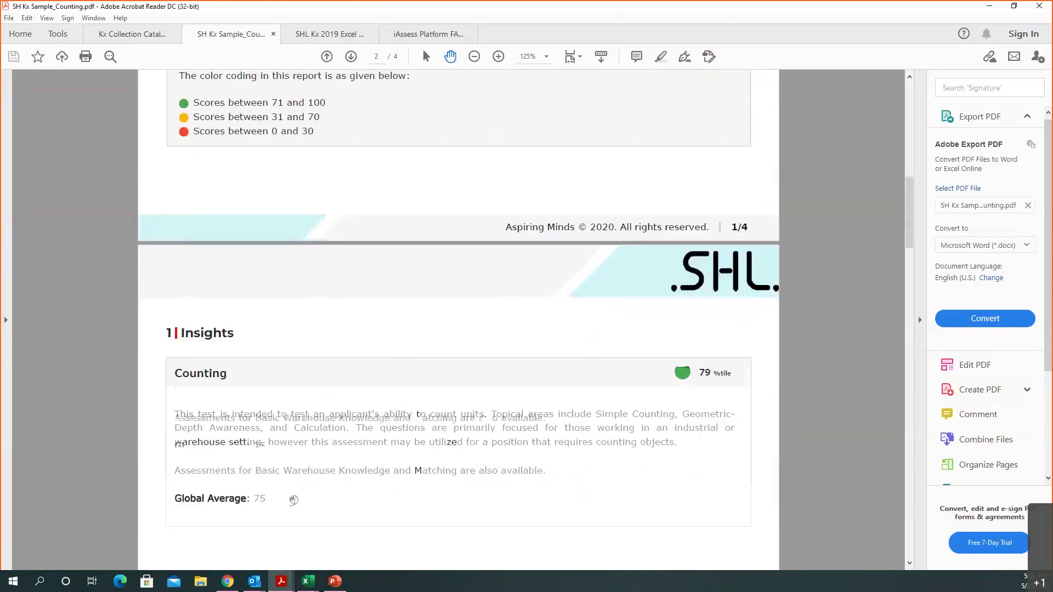
pyautogui.scroll(-3, 289, 500)
pyautogui.moveTo(269, 421); pyautogui.dragTo(174, 420)
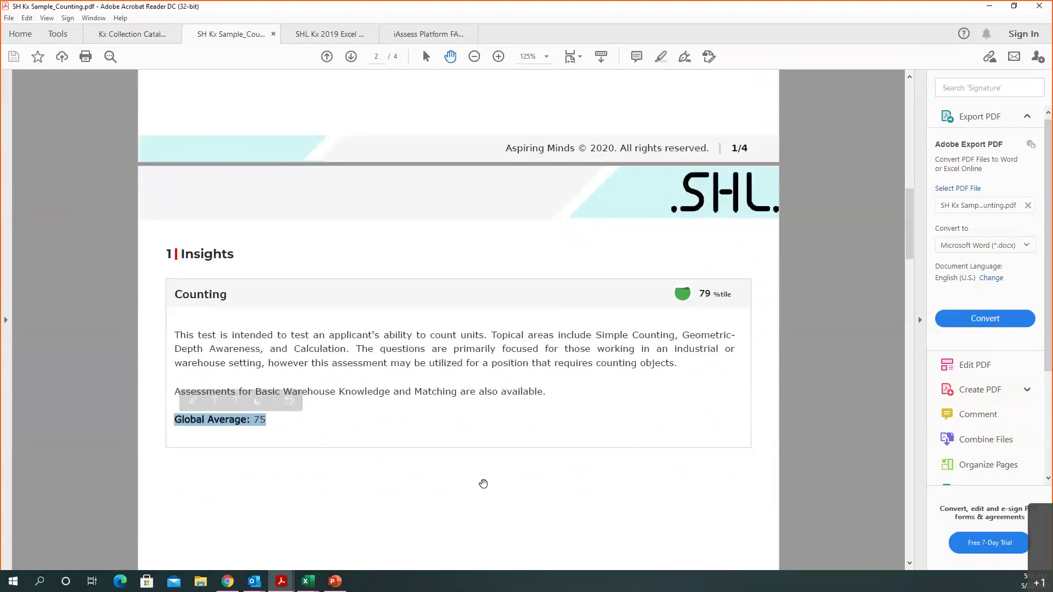
# Step: Scroll on to the question statistics, then switch to the Excel 2019 Normal User sample report
pyautogui.scroll(-20, 483, 483)
pyautogui.scroll(-9, 482, 485)
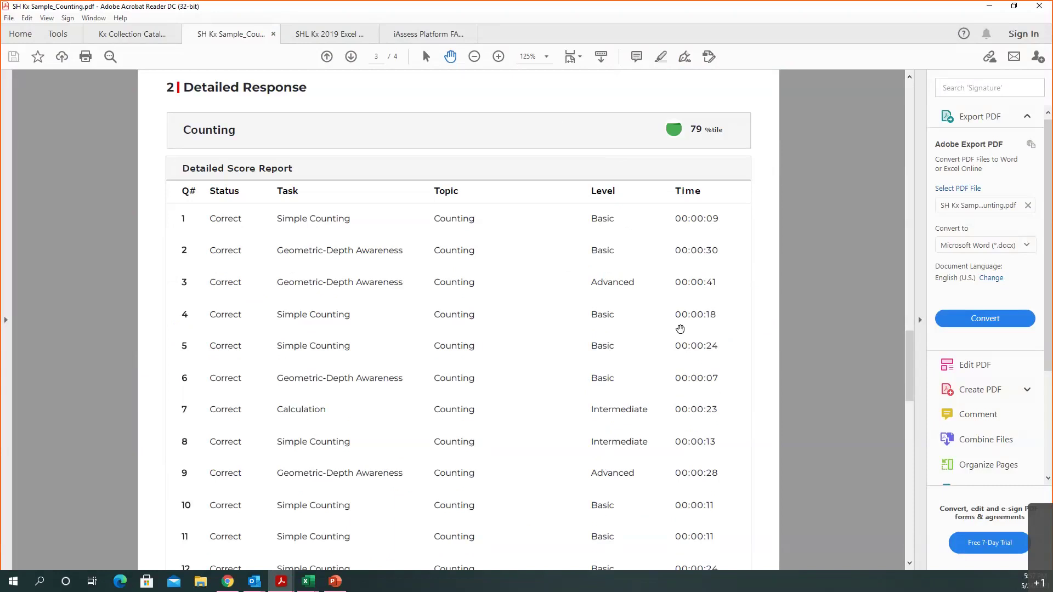
pyautogui.scroll(-1, 683, 339)
pyautogui.scroll(-20, 684, 339)
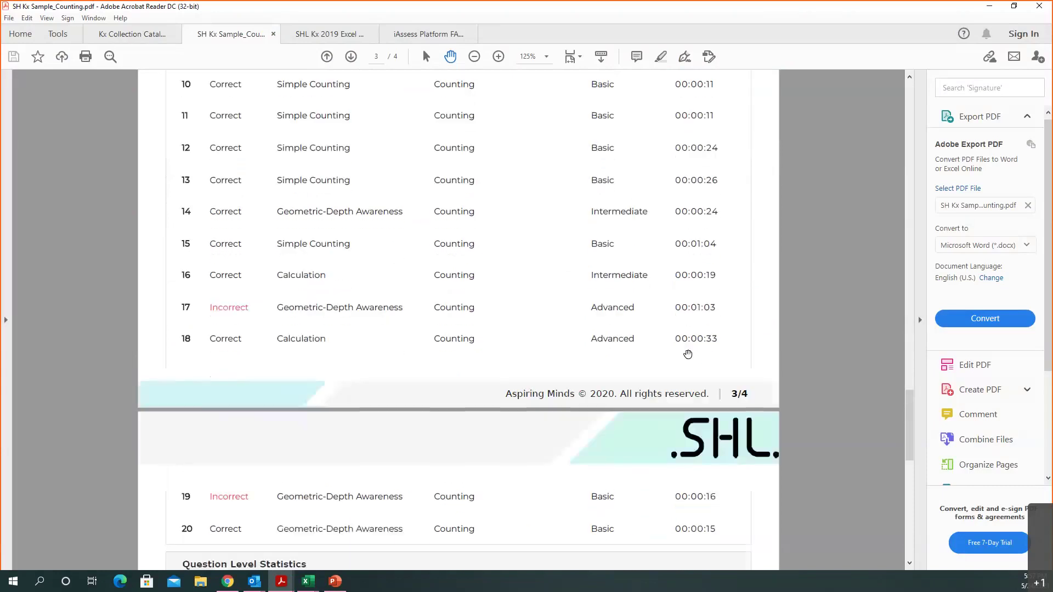
pyautogui.scroll(-2, 686, 356)
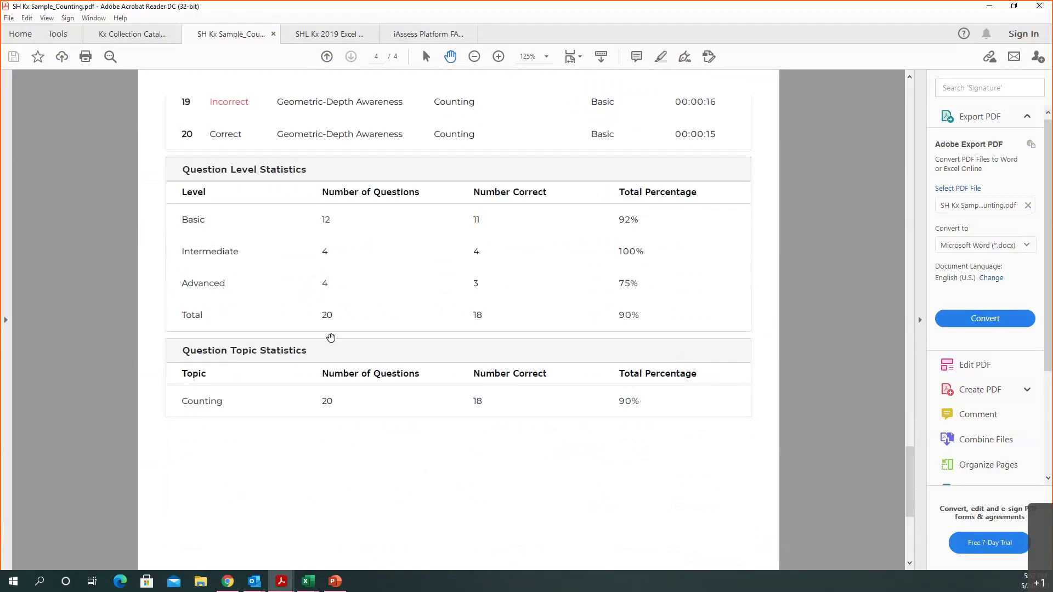
pyautogui.click(337, 34)
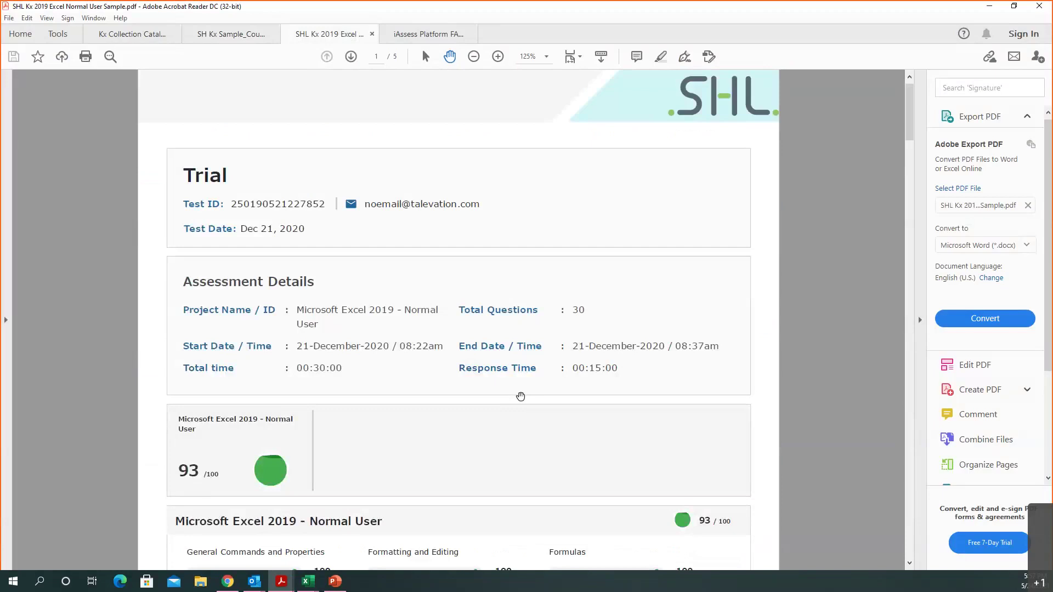
# Step: Scroll the Excel report down to its statistics (28 of 30 correct, 93%), then minimise Acrobat
pyautogui.scroll(-10, 520, 396)
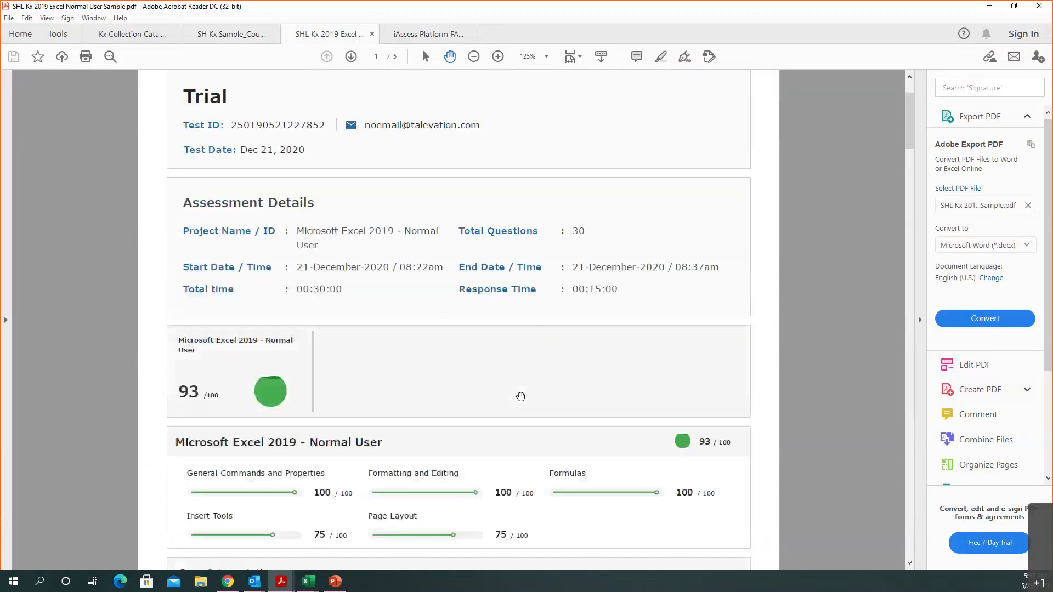
pyautogui.scroll(-20, 519, 399)
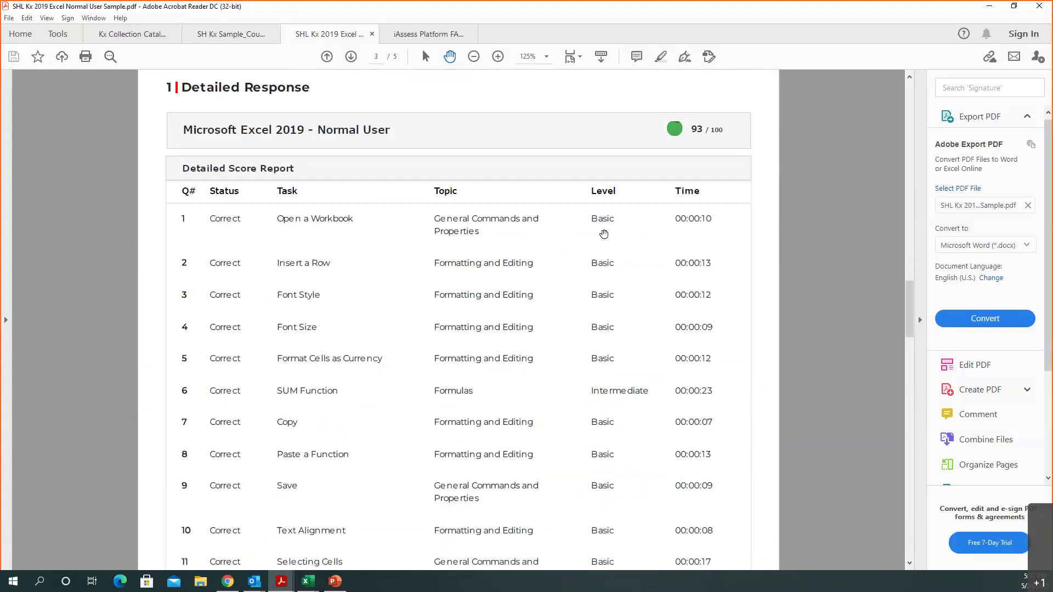
pyautogui.scroll(-3, 743, 388)
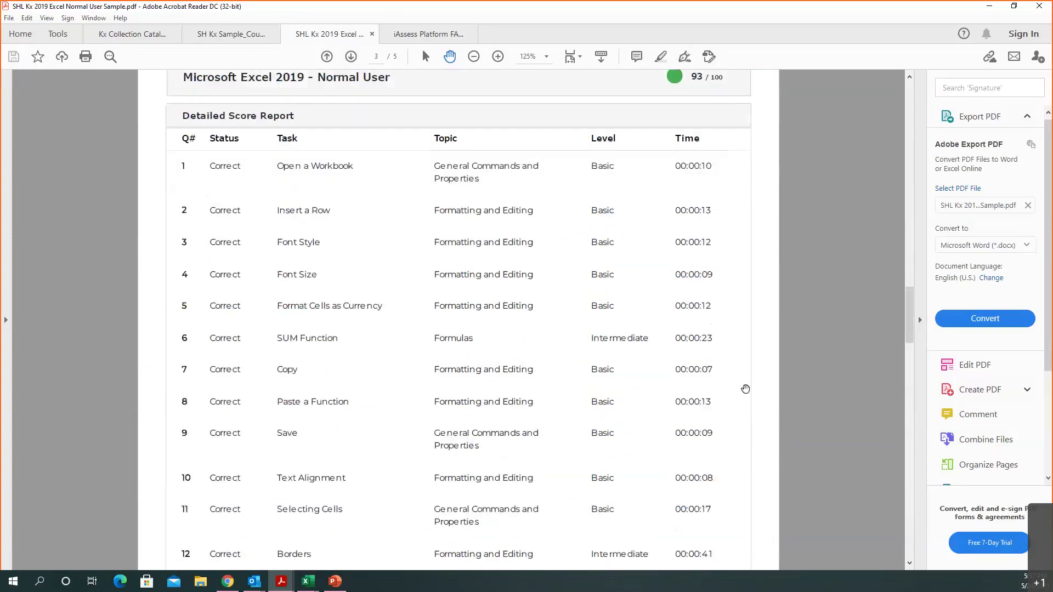
pyautogui.scroll(-15, 744, 388)
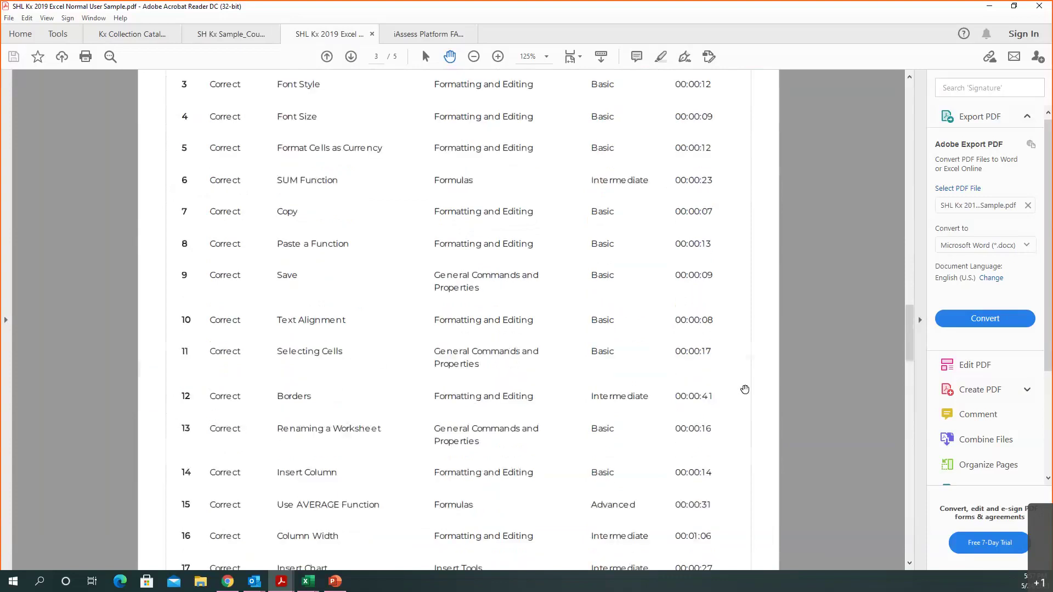
pyautogui.scroll(-20, 744, 388)
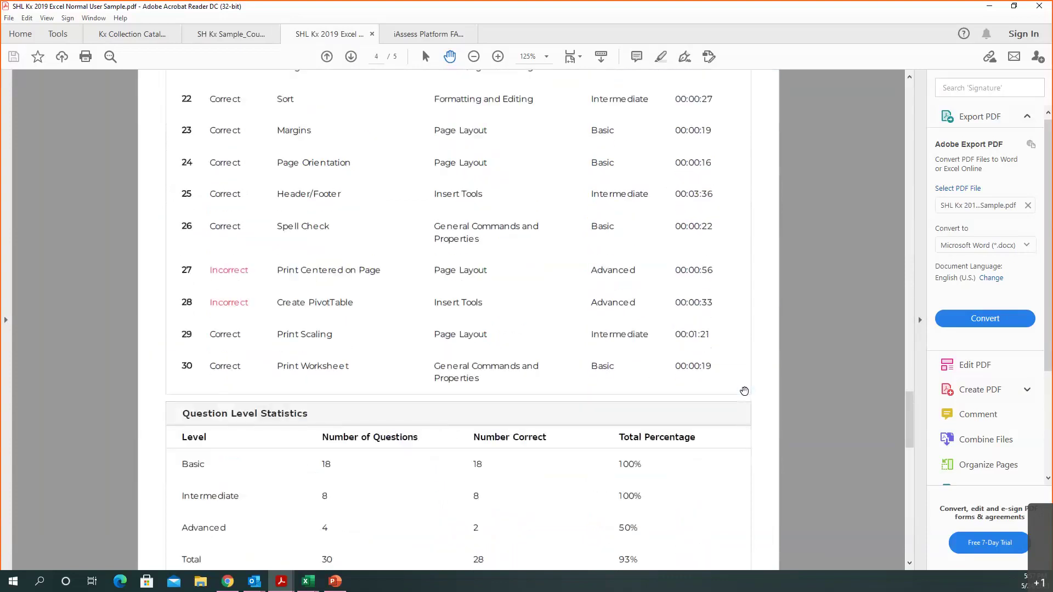
pyautogui.scroll(-5, 744, 391)
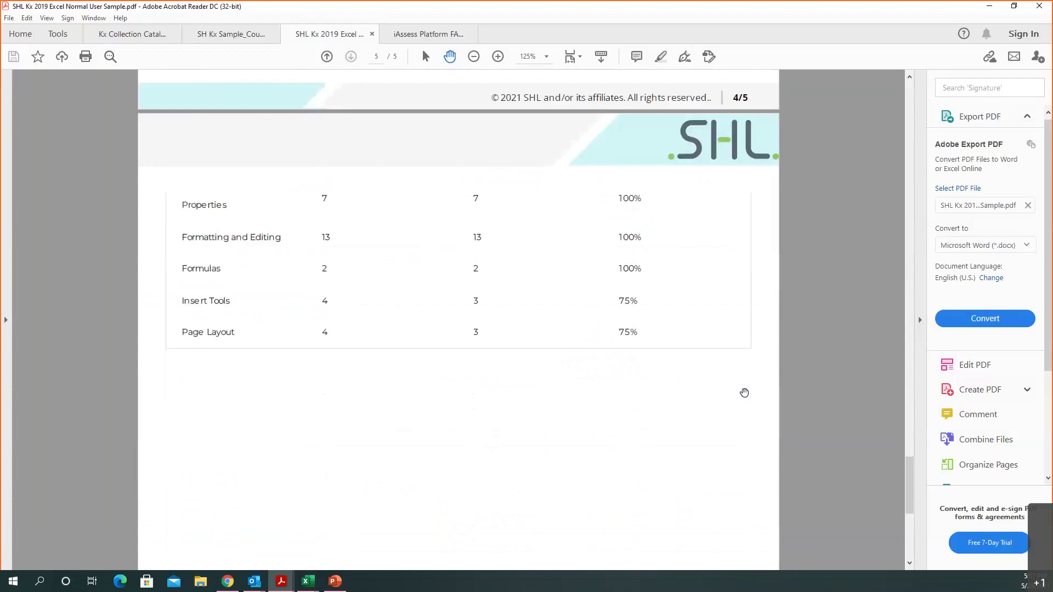
pyautogui.scroll(1, 743, 393)
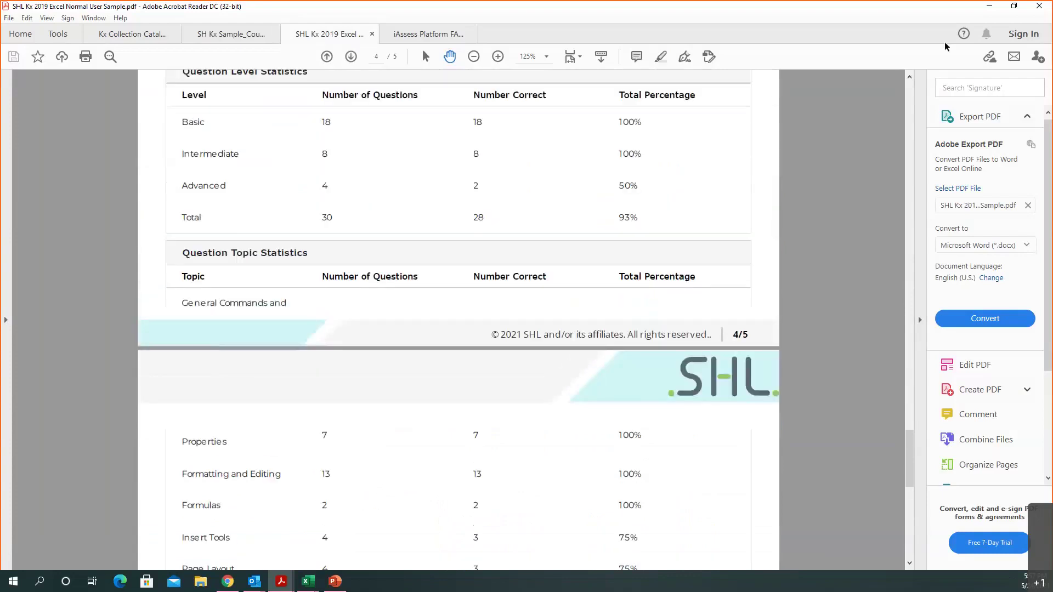
pyautogui.click(988, 8)
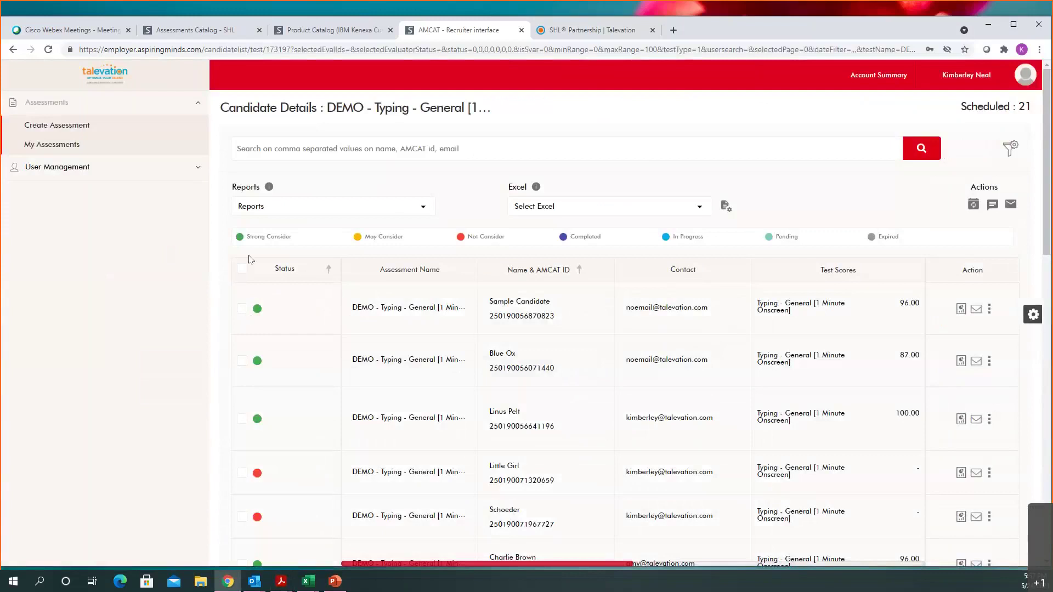
# Step: Clear the candidate selection, choose Standard Excel as export format, and expand User Management
pyautogui.click(242, 268)
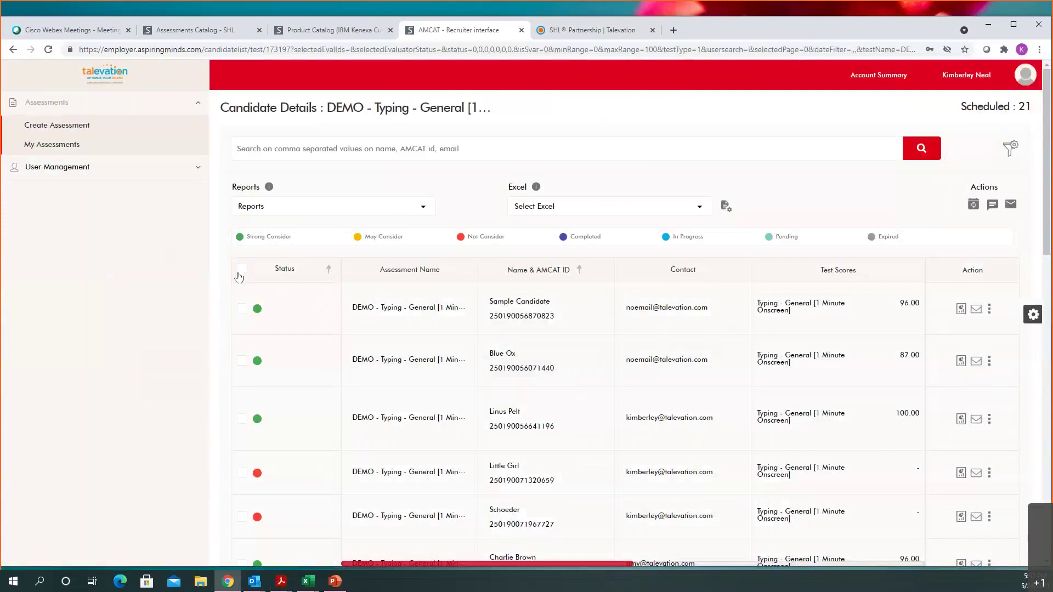
pyautogui.click(313, 206)
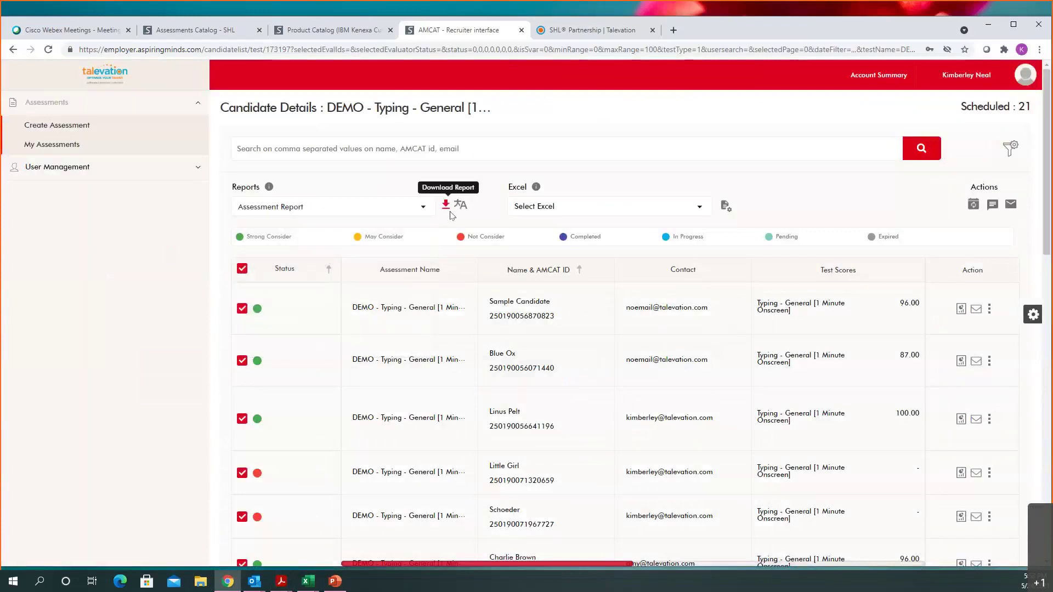
pyautogui.click(242, 268)
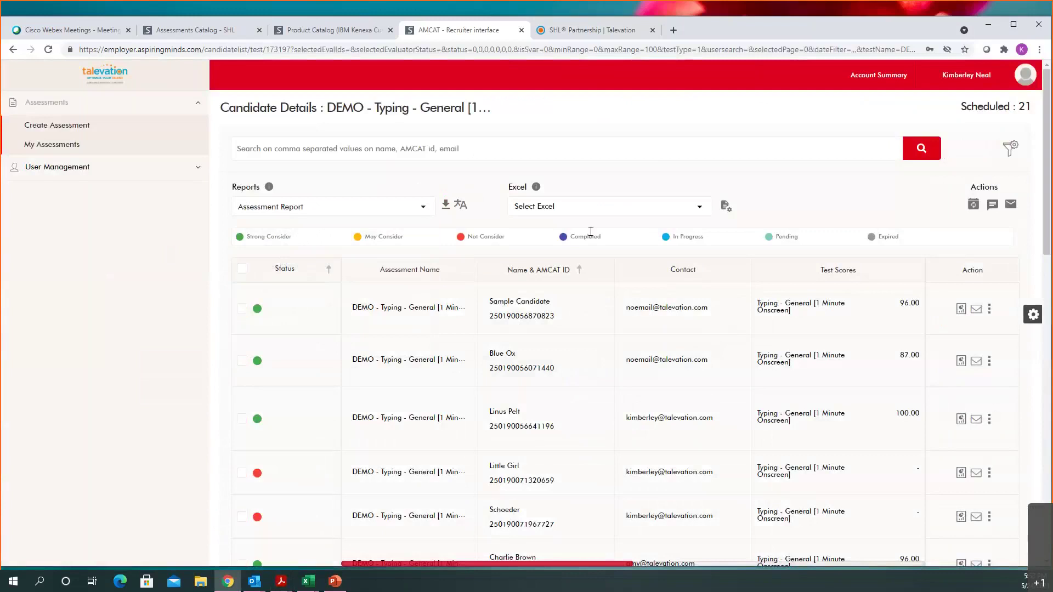
pyautogui.click(703, 209)
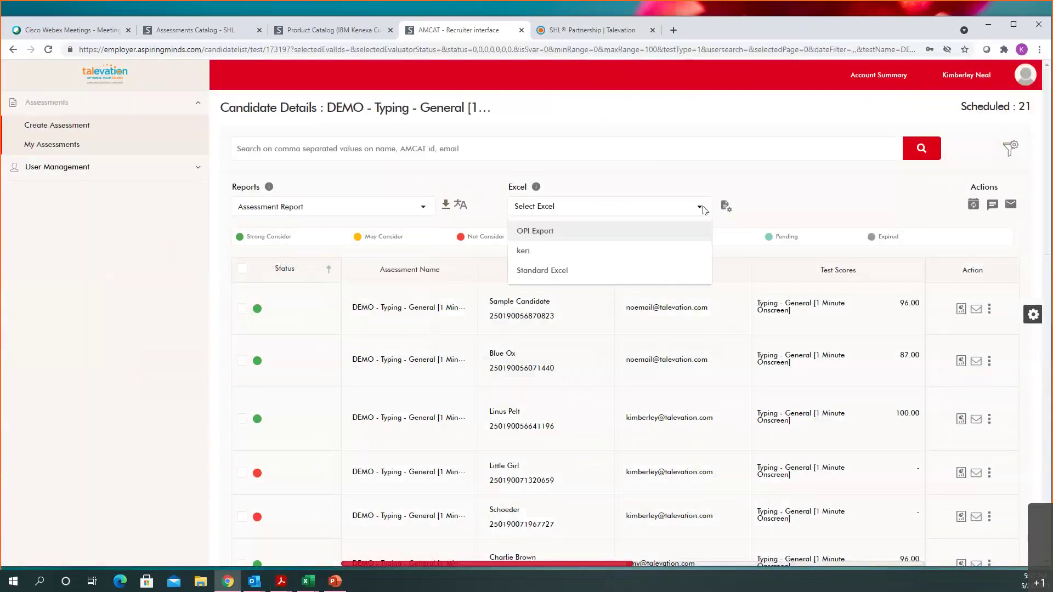
pyautogui.click(665, 271)
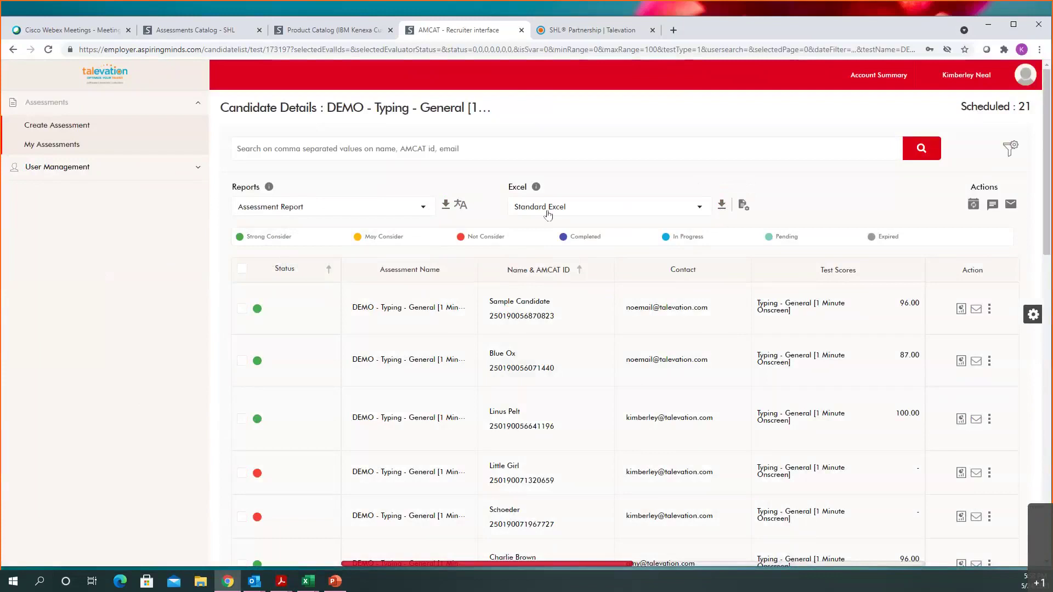
pyautogui.click(57, 168)
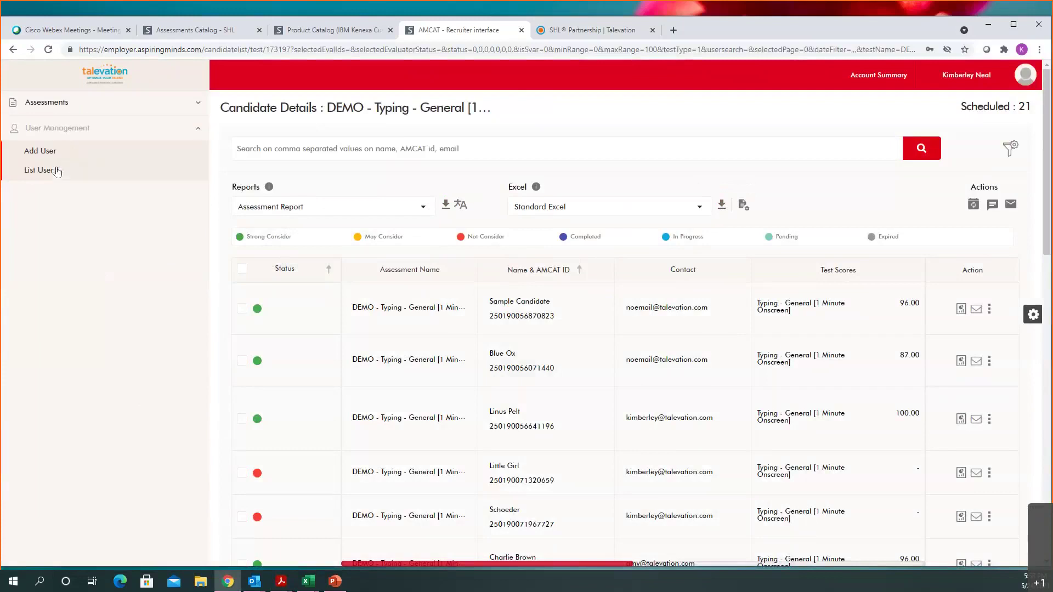
# Step: Look over the List User page, then start a new user with Add User
pyautogui.click(27, 170)
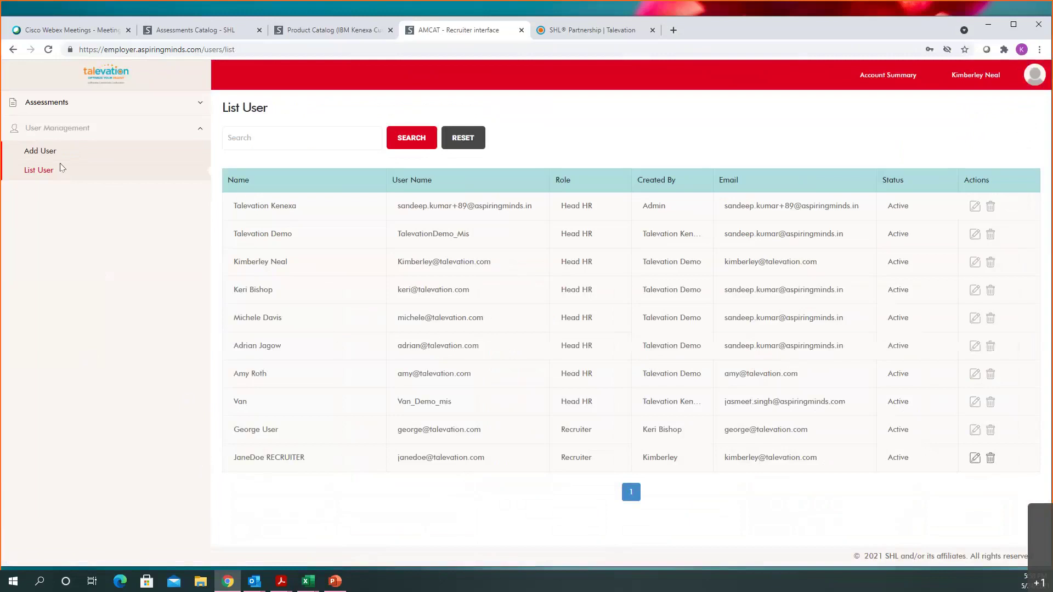
pyautogui.click(35, 153)
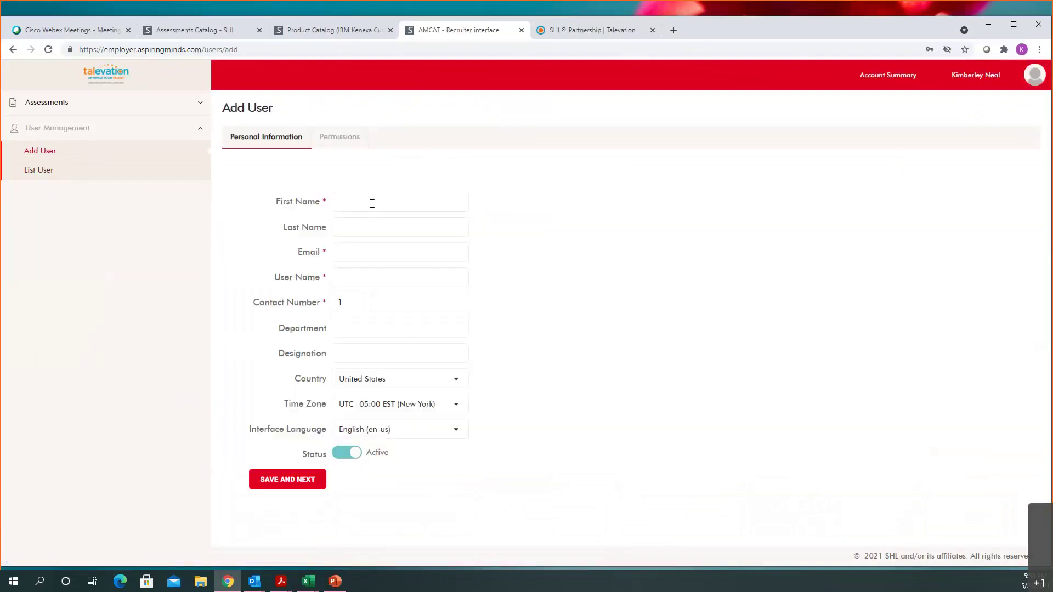
# Step: Enter the new user's first and last name, and fill the e-mail and user name from suggestions
pyautogui.click(372, 203)
pyautogui.write('Pretend')
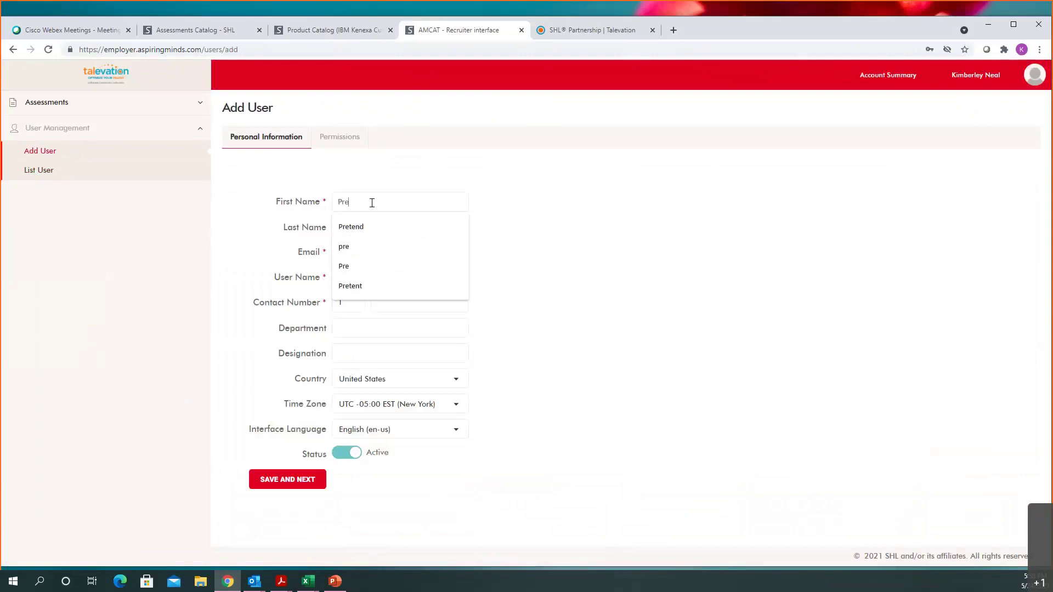
pyautogui.press('Tab')
pyautogui.write('U')
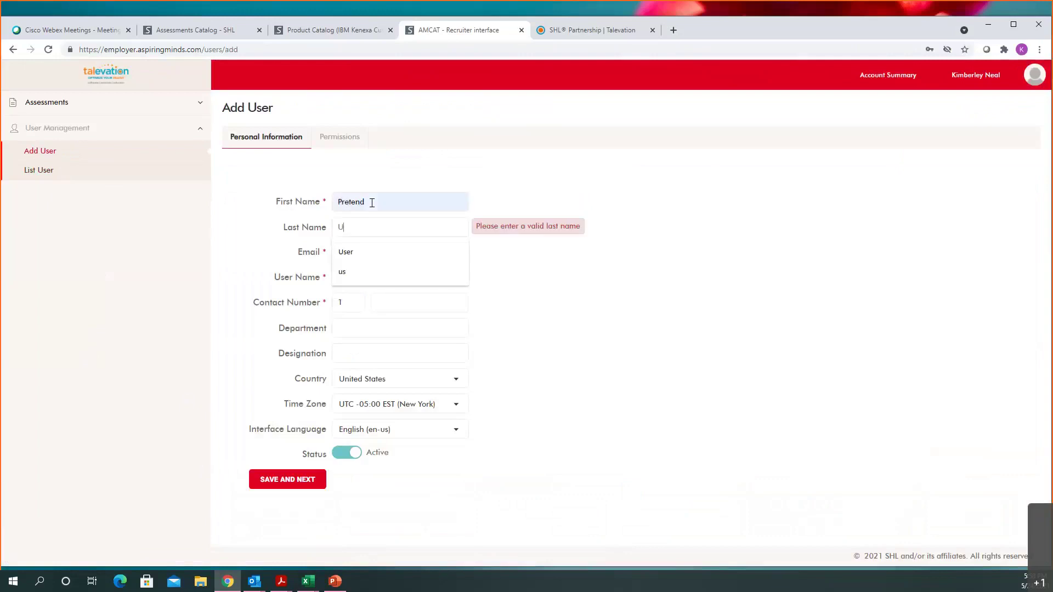
pyautogui.write('serpre')
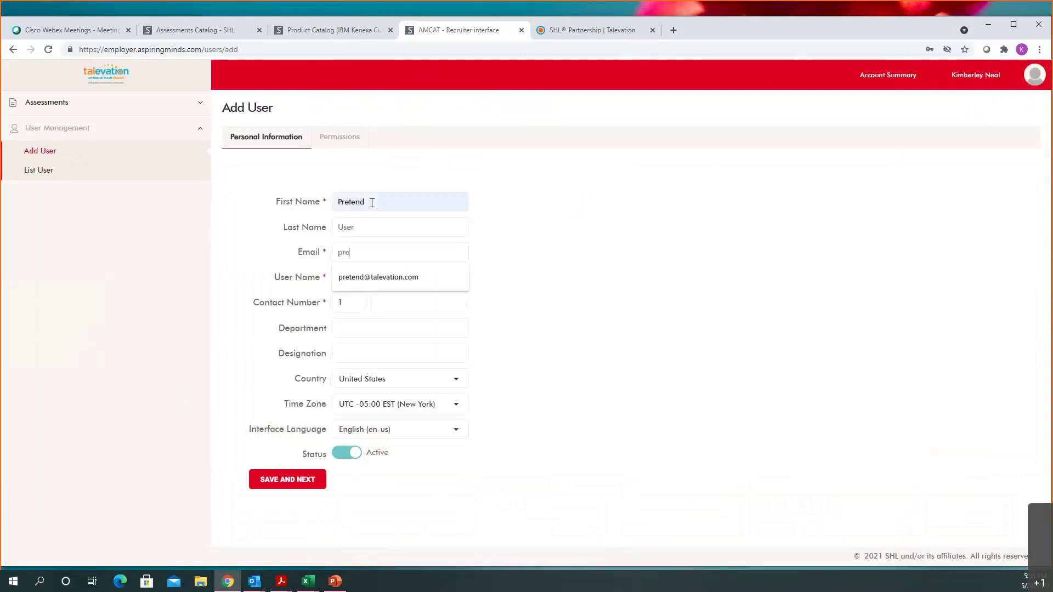
pyautogui.press('Tab')
pyautogui.hotkey('ctrl', 'v')
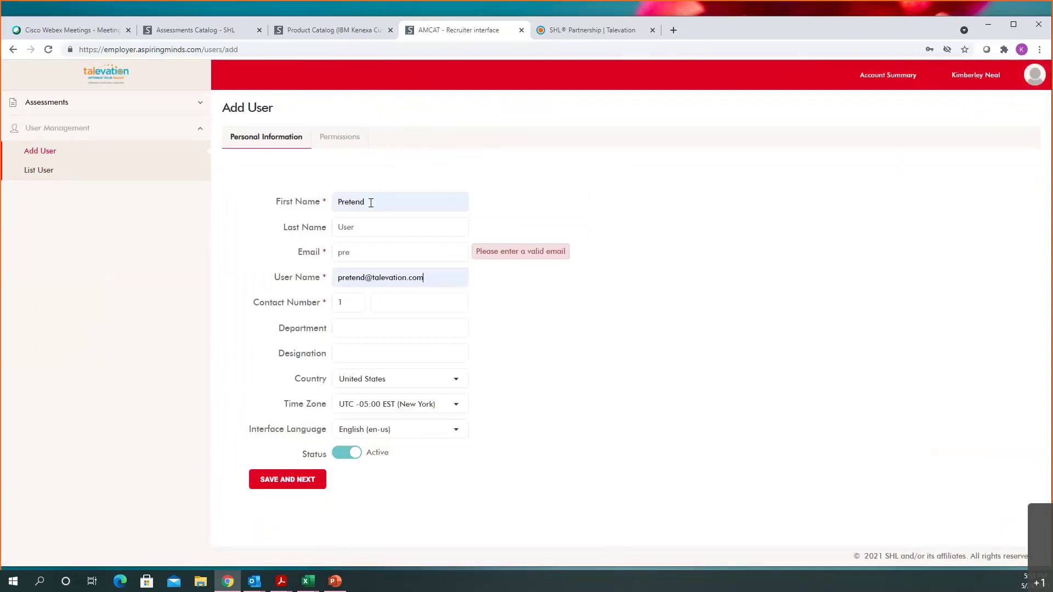
pyautogui.click(372, 245)
pyautogui.press('Down')
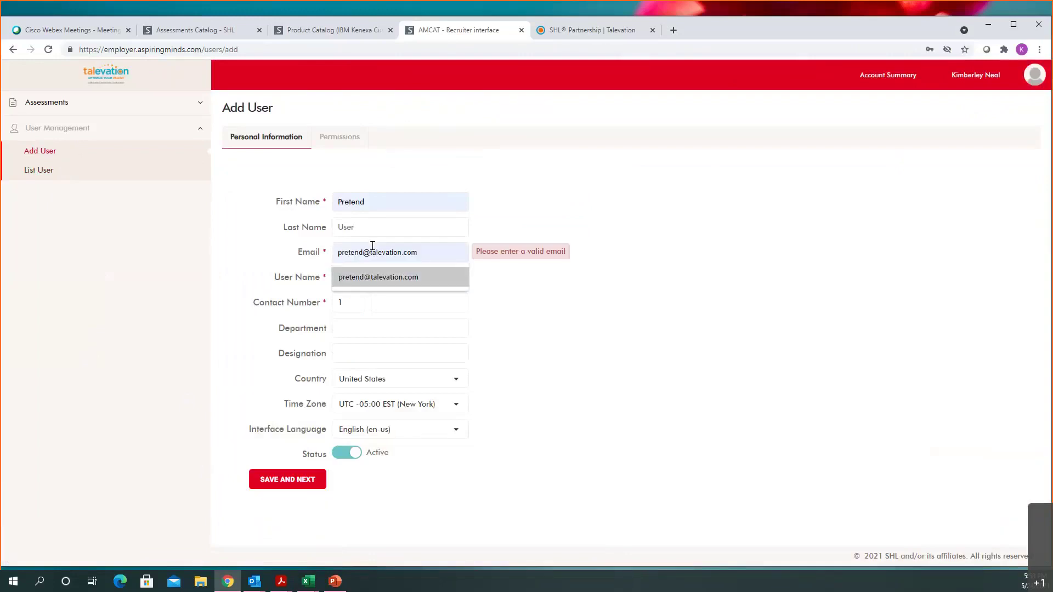
pyautogui.click(378, 278)
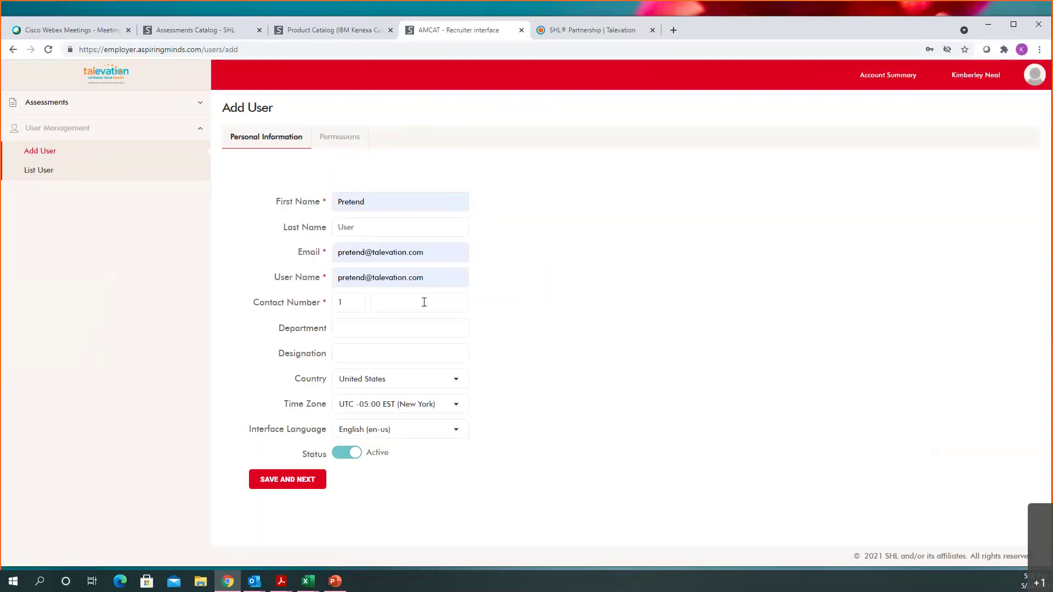
# Step: Enter the user's contact number and save the personal details
pyautogui.click(424, 302)
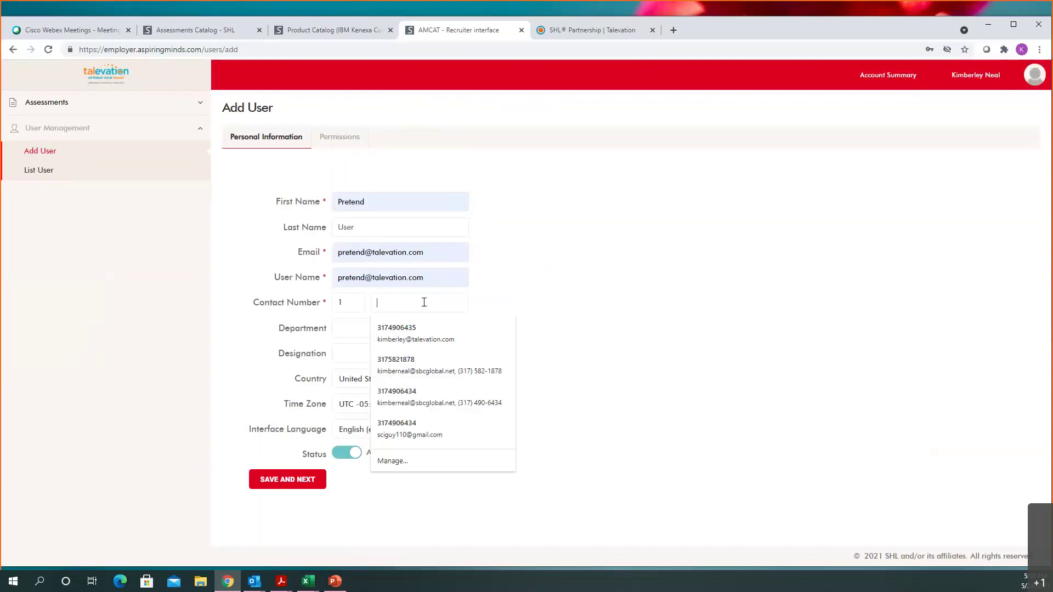
pyautogui.write('317555')
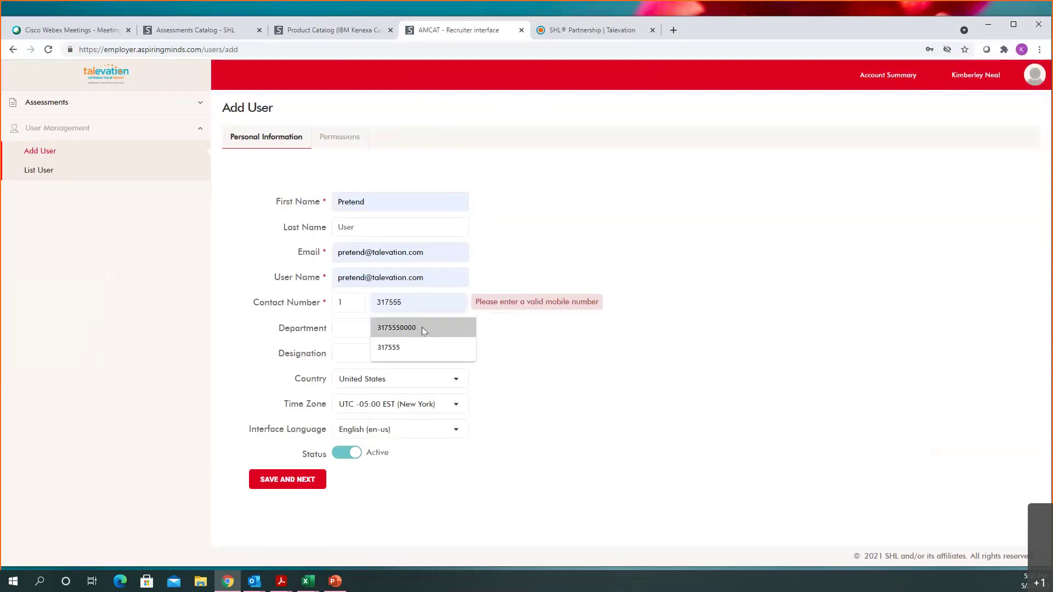
pyautogui.click(422, 327)
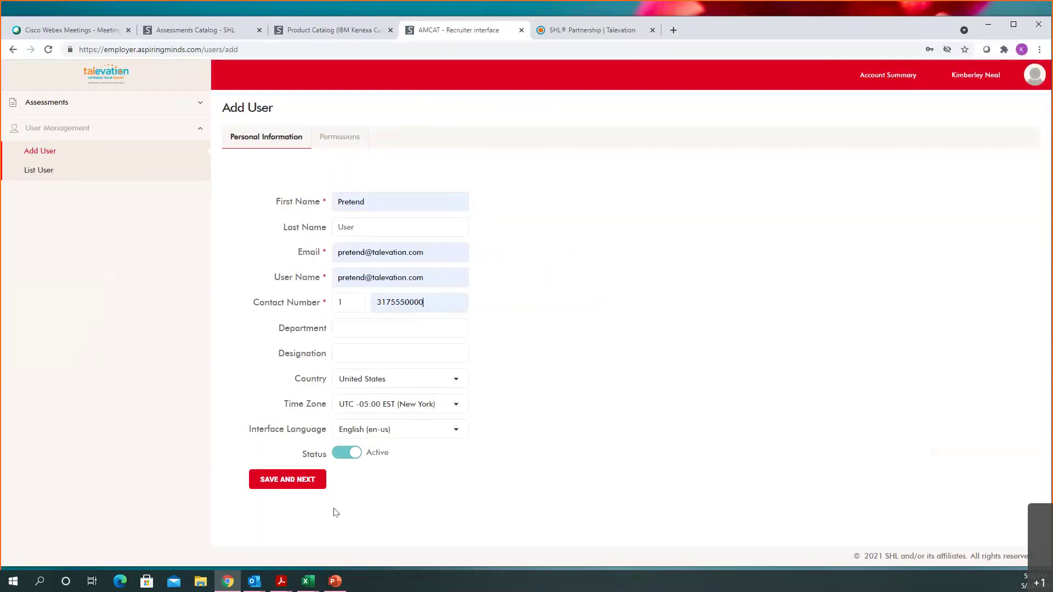
pyautogui.click(296, 490)
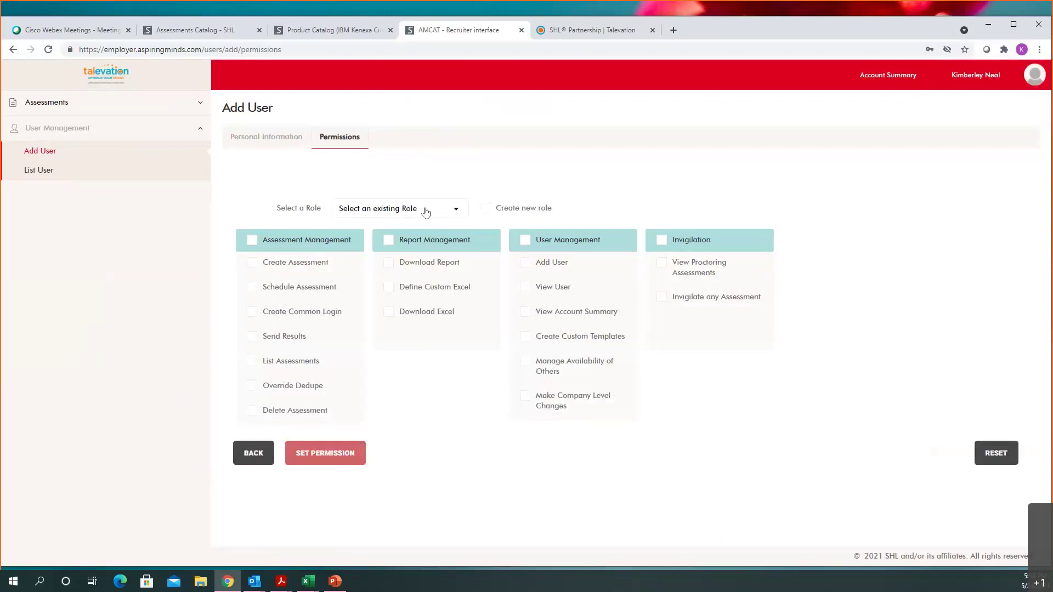
# Step: Try the Head HR and Recruiting Manager roles, then settle on Recruiter
pyautogui.click(426, 211)
pyautogui.click(390, 234)
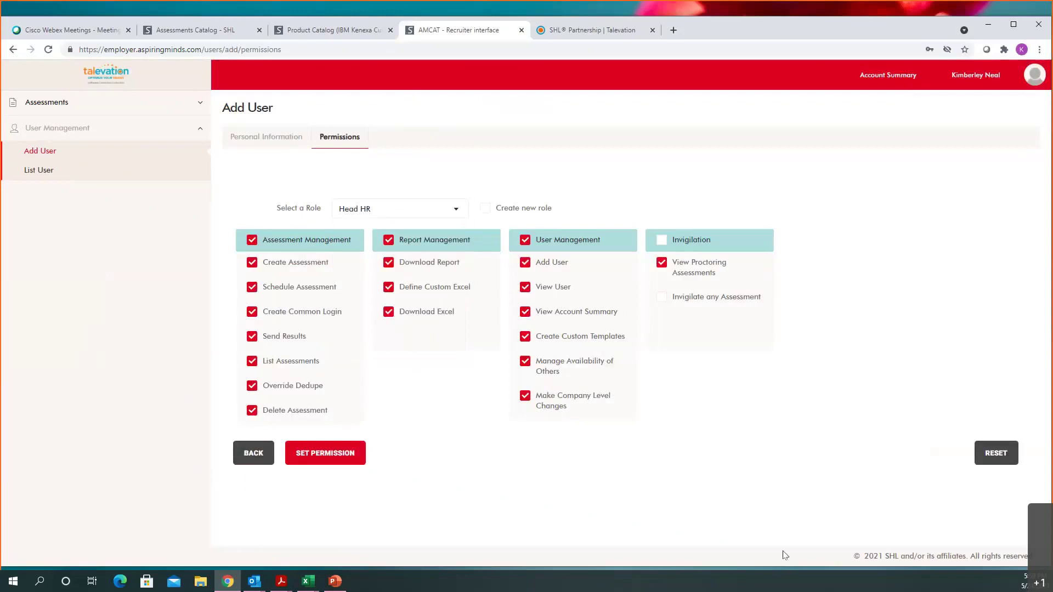
pyautogui.click(436, 210)
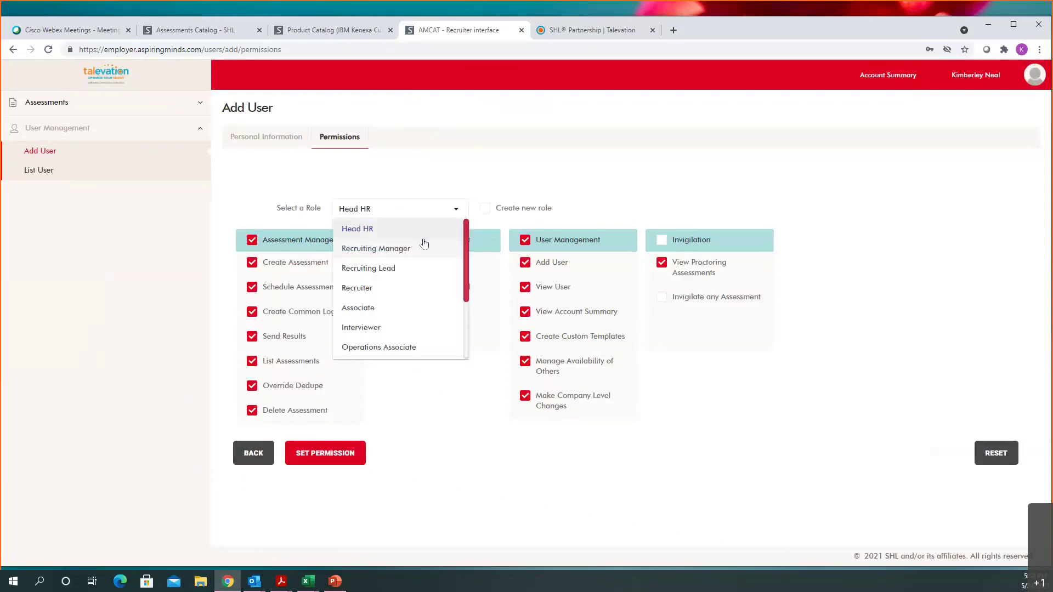
pyautogui.click(408, 246)
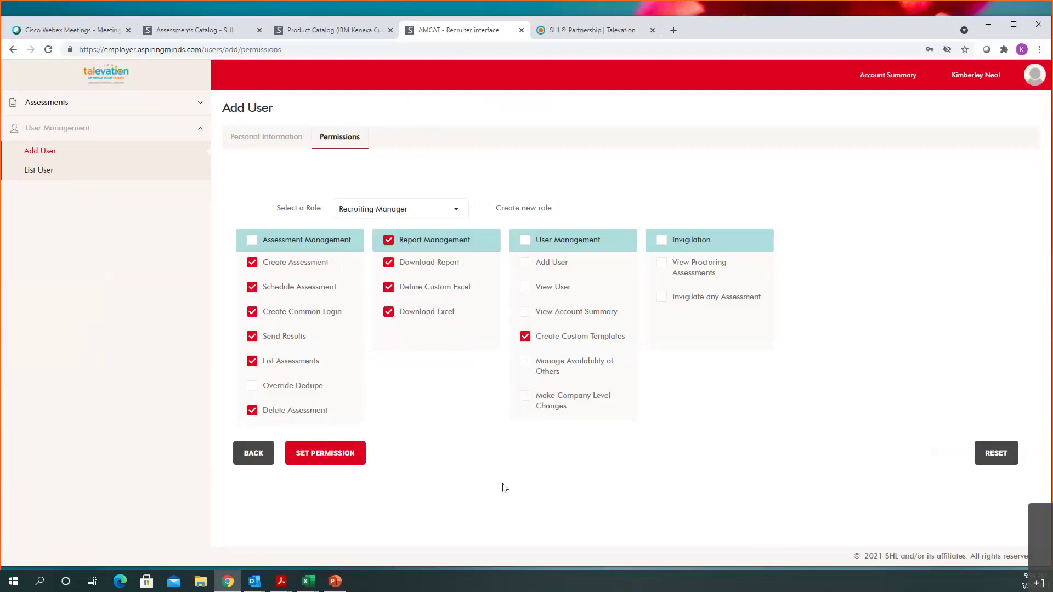
pyautogui.click(406, 217)
pyautogui.click(387, 288)
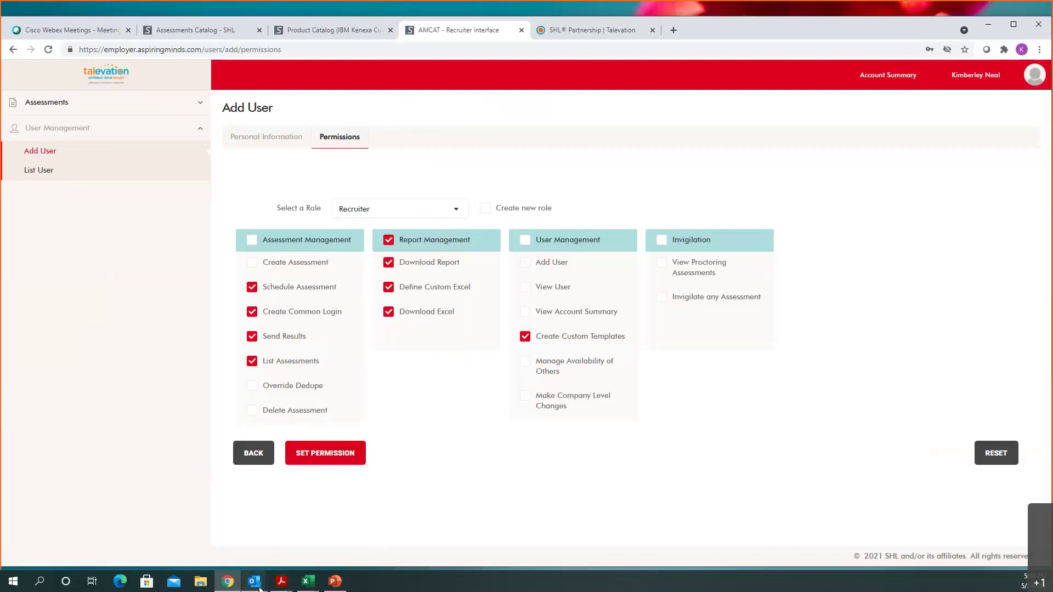
# Step: Open the Login Credentials for iAssess verification e-mail from the Outlook preview
pyautogui.moveTo(258, 586)
pyautogui.click(415, 549)
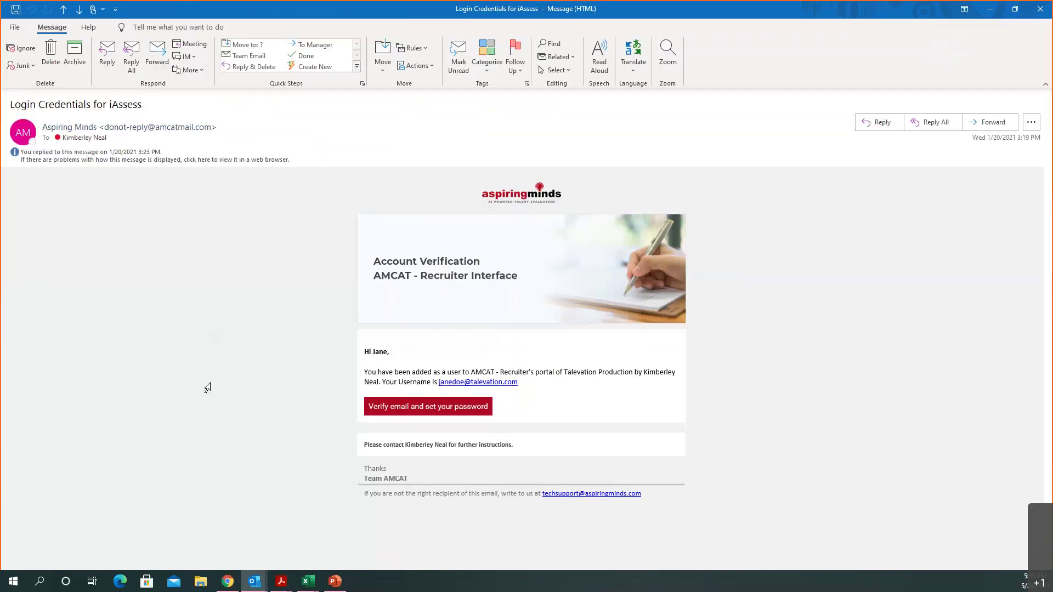
pyautogui.moveTo(401, 418)
# Step: Minimise Outlook, return to the AMCAT Dashboard, and switch to the SHL Partnership page
pyautogui.click(988, 10)
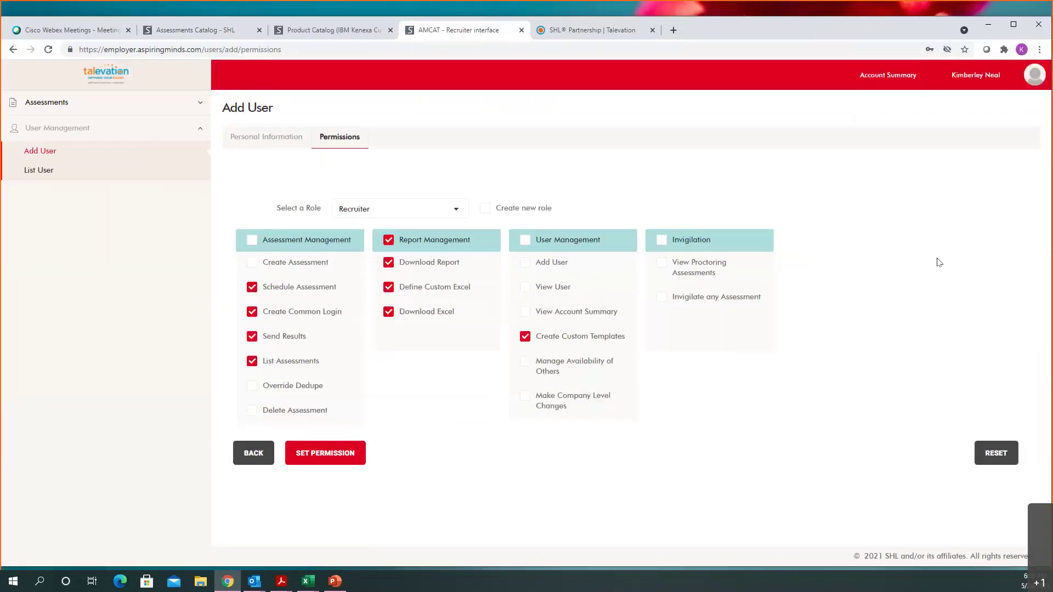
pyautogui.click(53, 104)
pyautogui.click(92, 80)
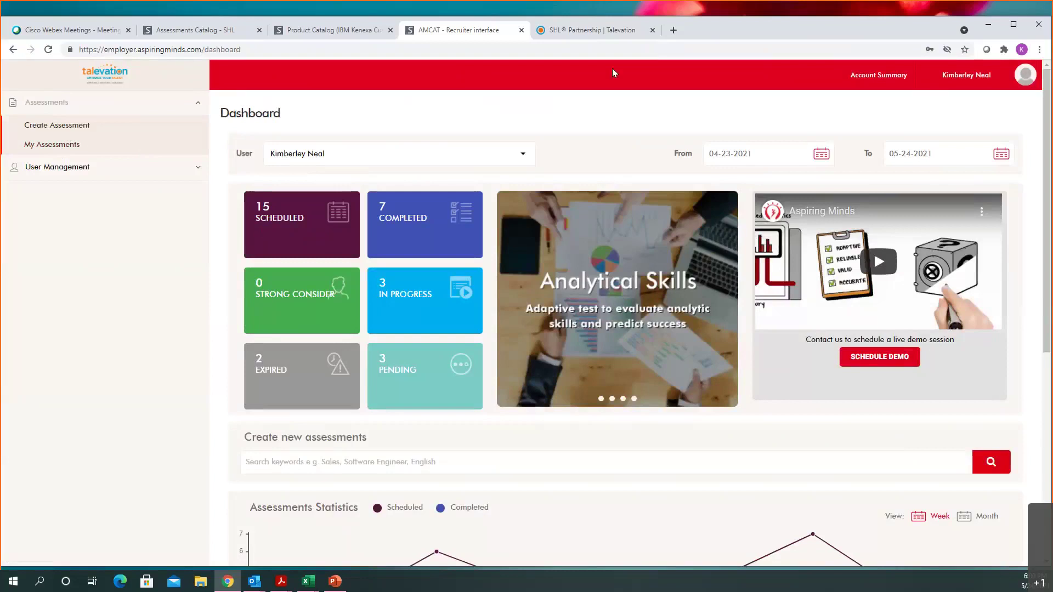
pyautogui.click(601, 33)
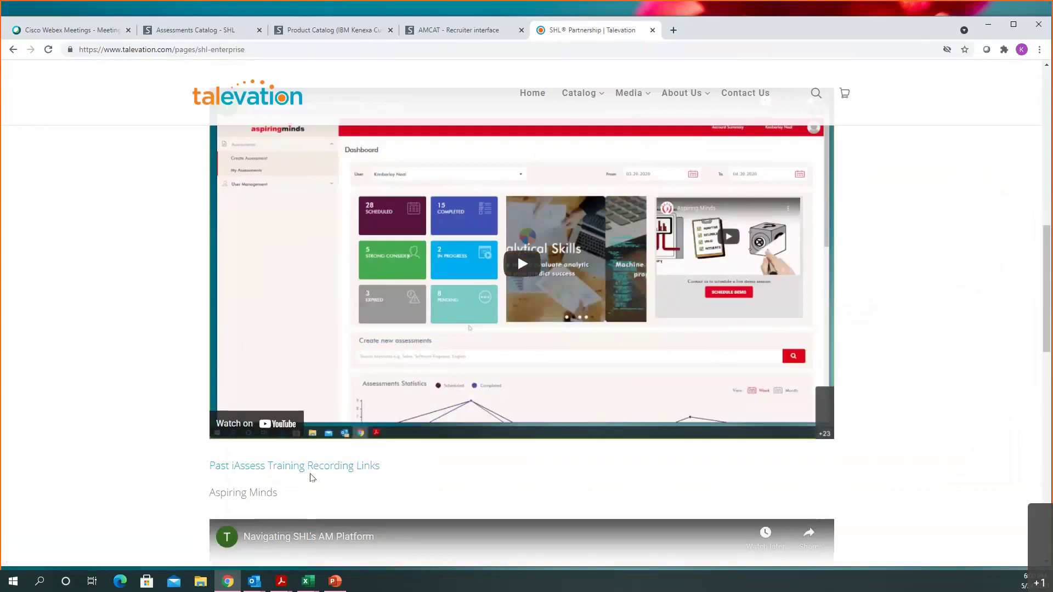
# Step: Bring the PowerPoint presentation's Thank you! slide to the front
pyautogui.click(335, 581)
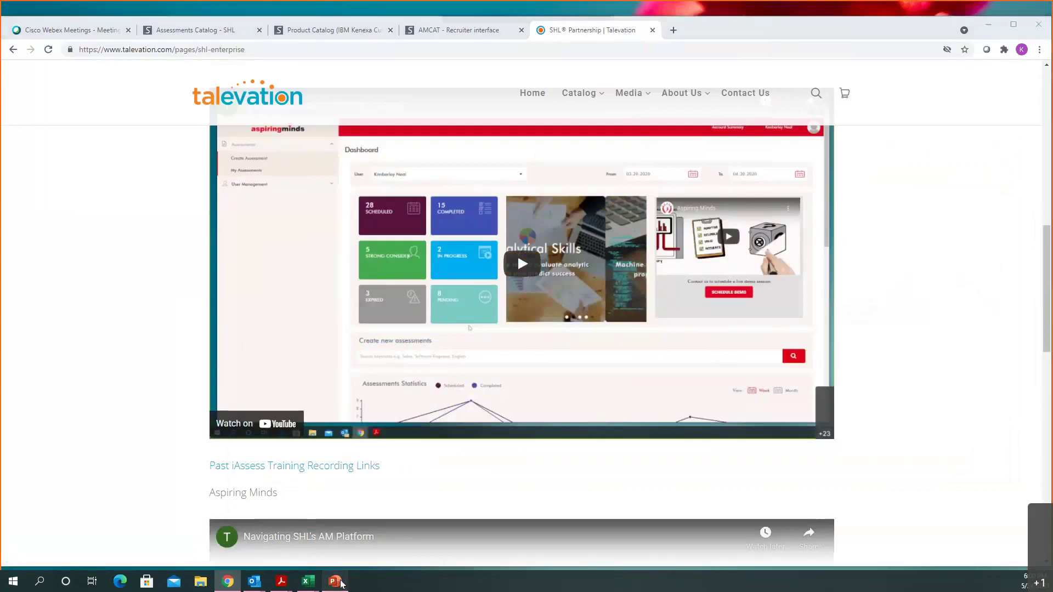